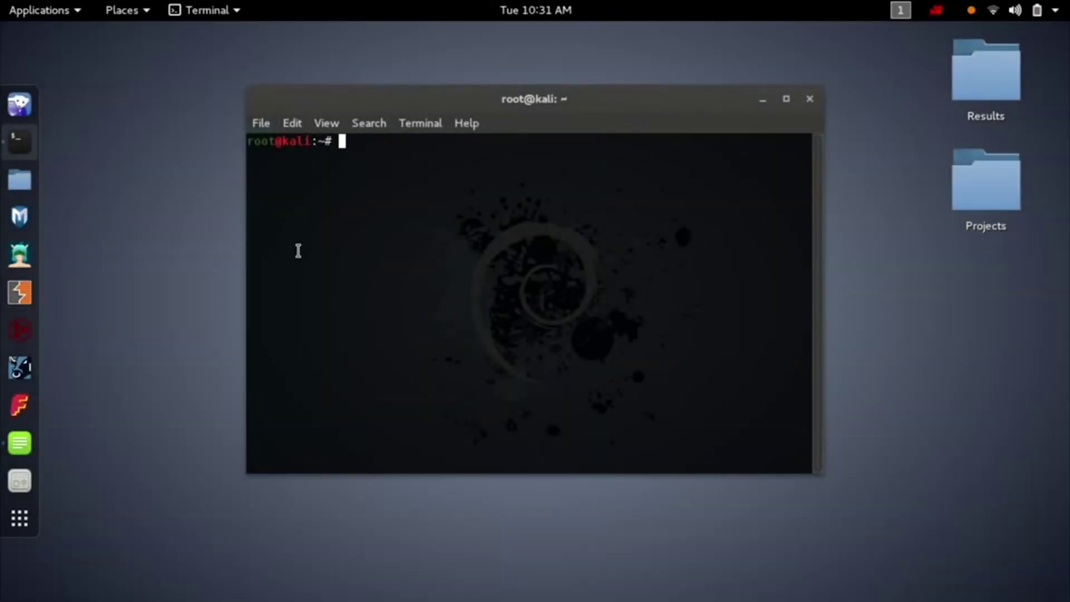
# Run wifite as root to begin scanning wireless networks on wlan0.
pyautogui.write('wifite')
pyautogui.press('Return')
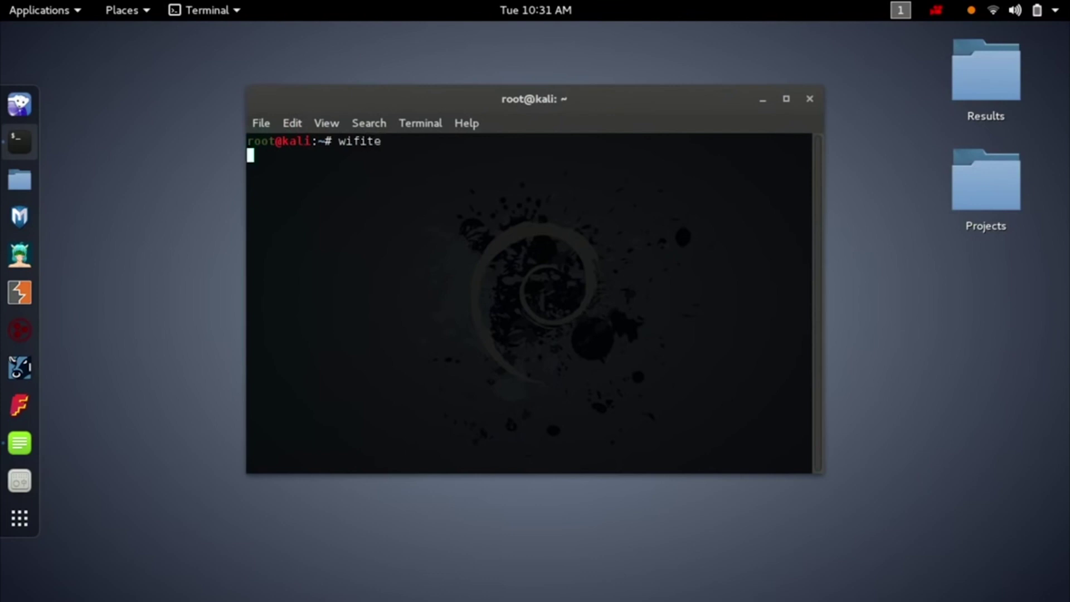
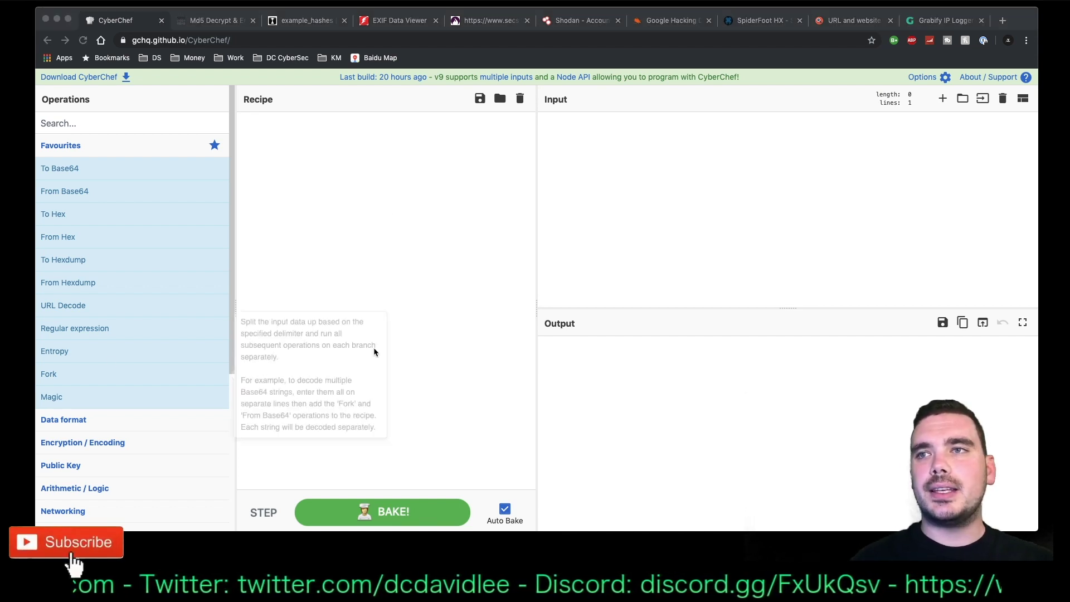
# Build the CyberChef recipe From Base64, From Hex (Auto delimiter), From Hexdump, discarding a stray To Base64.
pyautogui.click(471, 354)
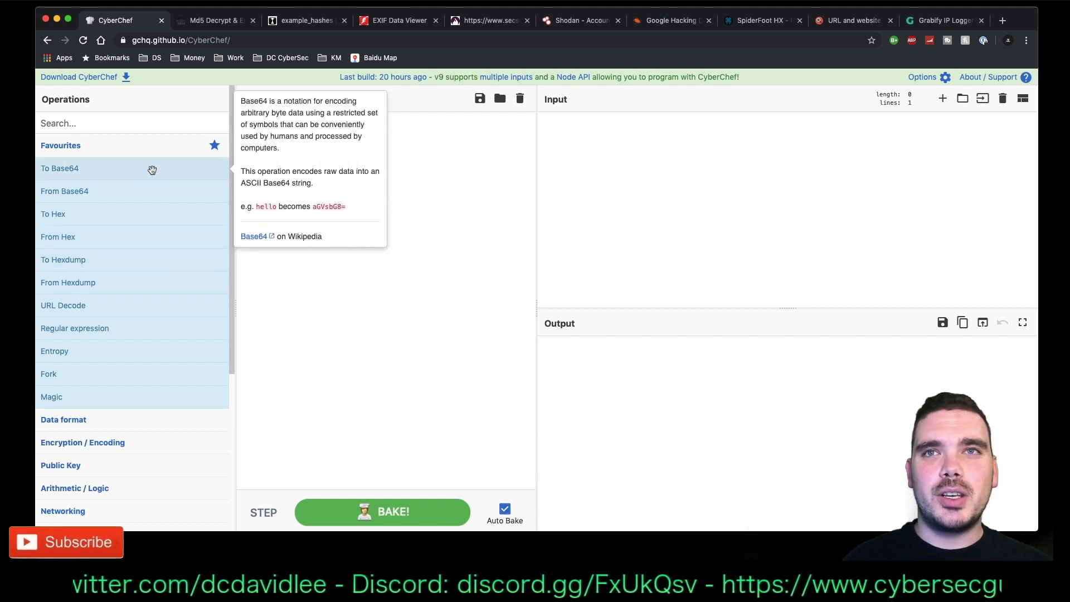
pyautogui.moveTo(151, 167); pyautogui.dragTo(366, 210)
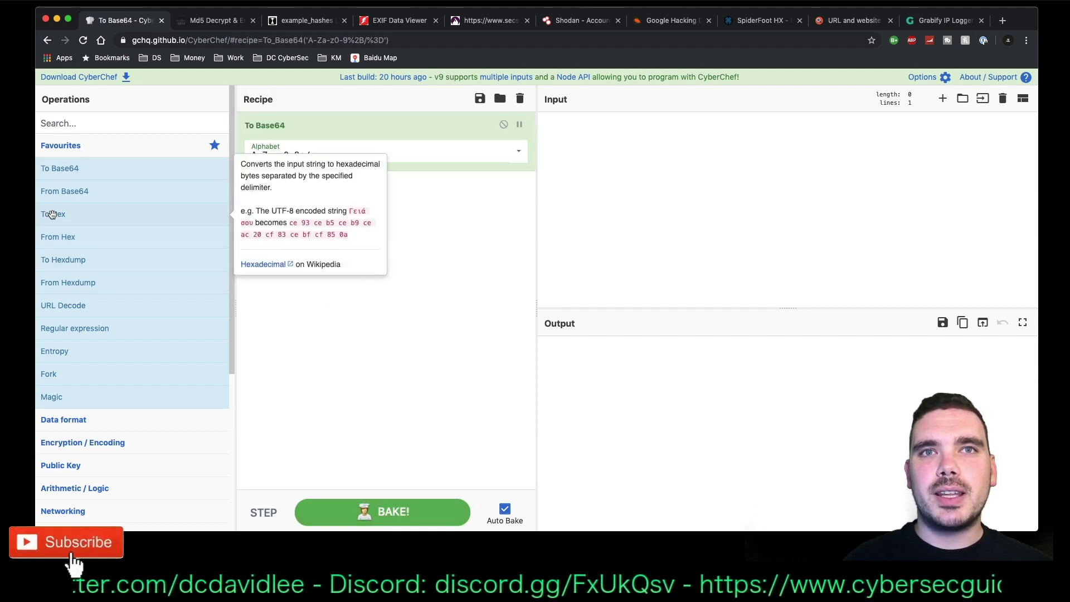
pyautogui.moveTo(469, 136); pyautogui.dragTo(61, 240)
pyautogui.moveTo(78, 191); pyautogui.dragTo(293, 219)
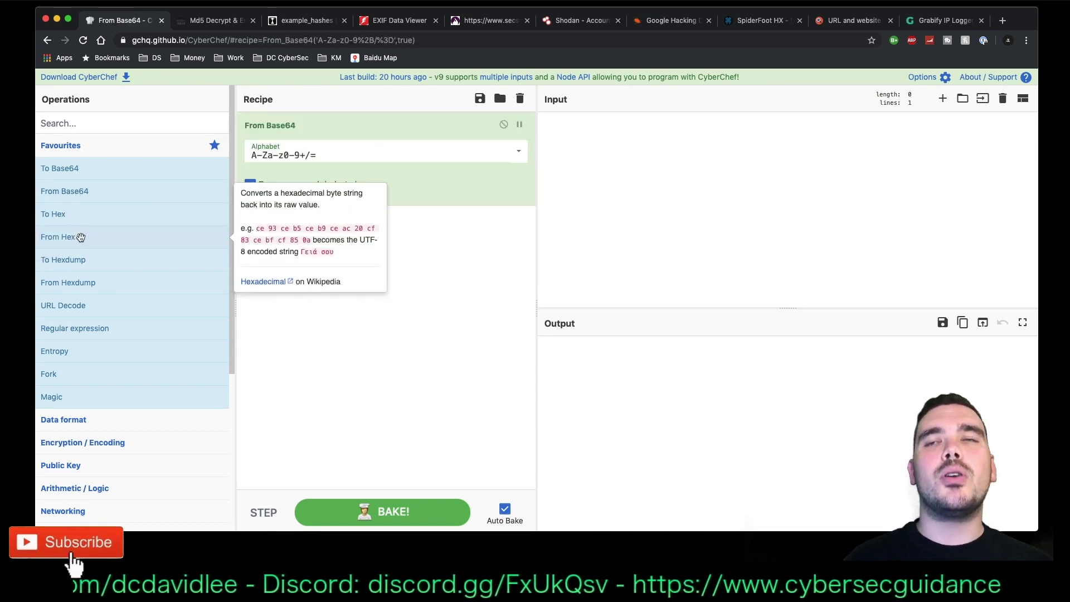
pyautogui.moveTo(76, 236); pyautogui.dragTo(380, 249)
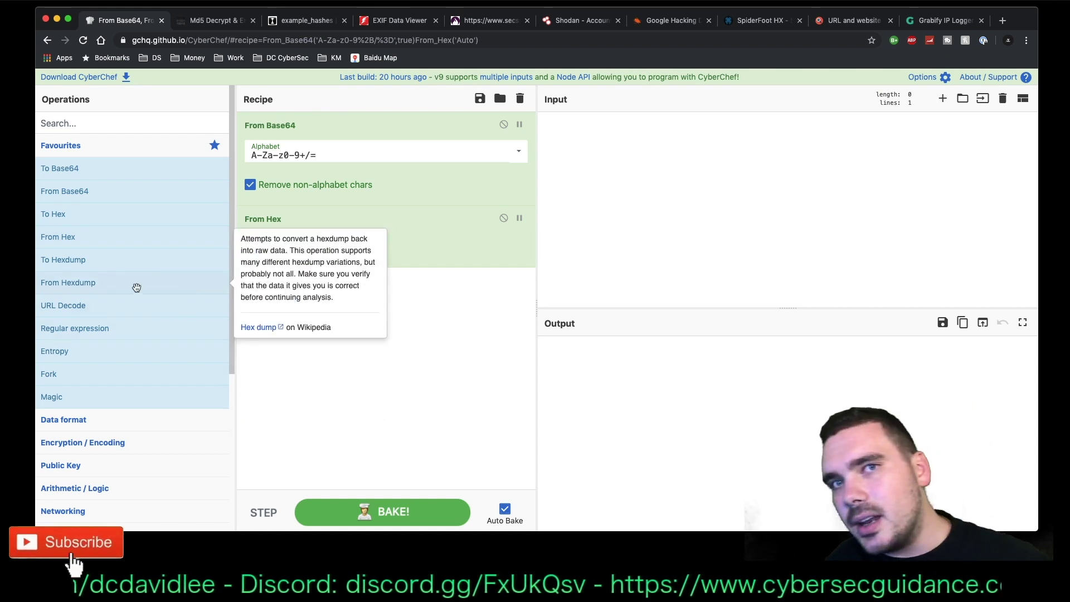
pyautogui.moveTo(115, 276); pyautogui.dragTo(449, 322)
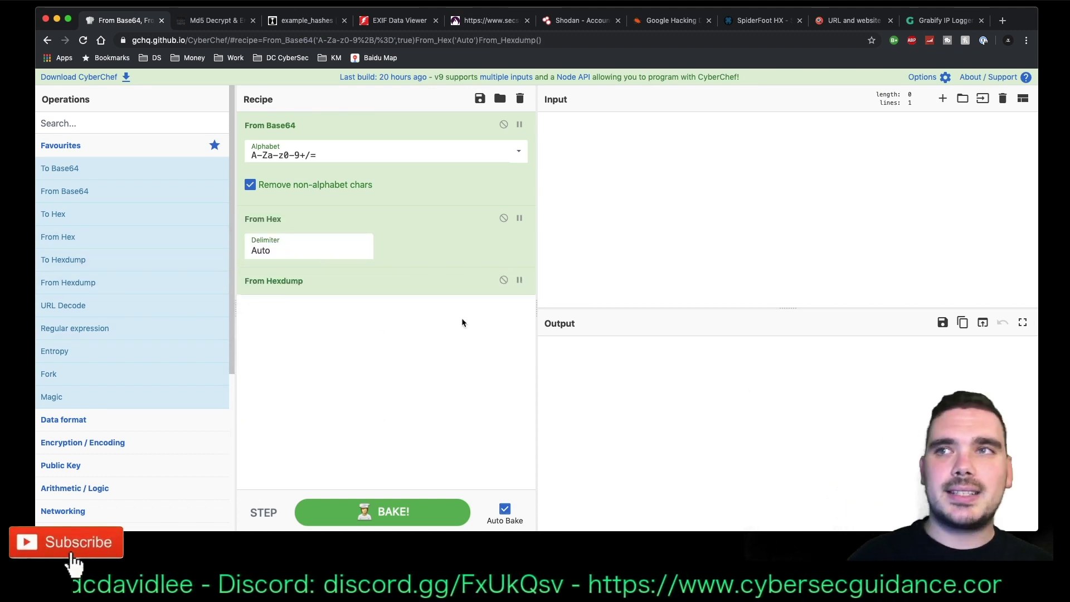
# Enter and delete the sample input 'kjkdsjf', then clear all operations from the CyberChef recipe.
pyautogui.click(722, 208)
pyautogui.write('kjkdsjf')
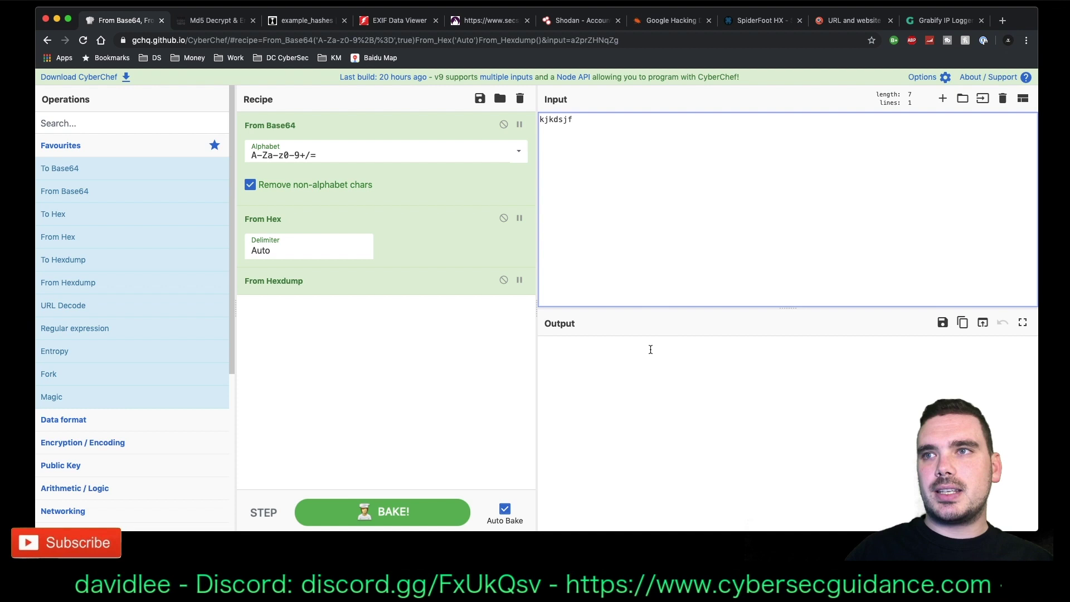
pyautogui.click(642, 375)
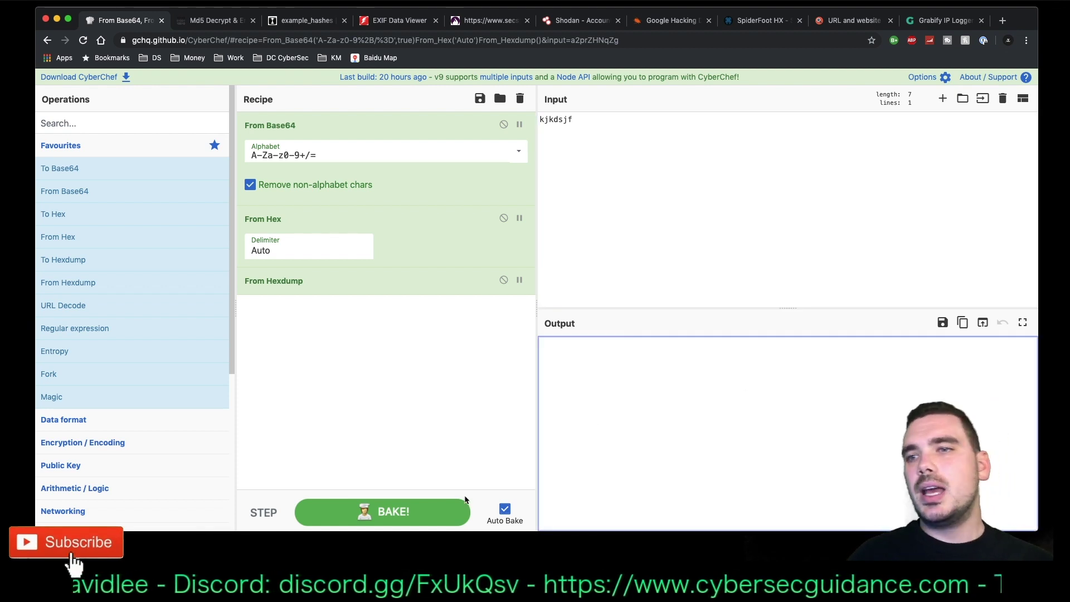
pyautogui.click(429, 512)
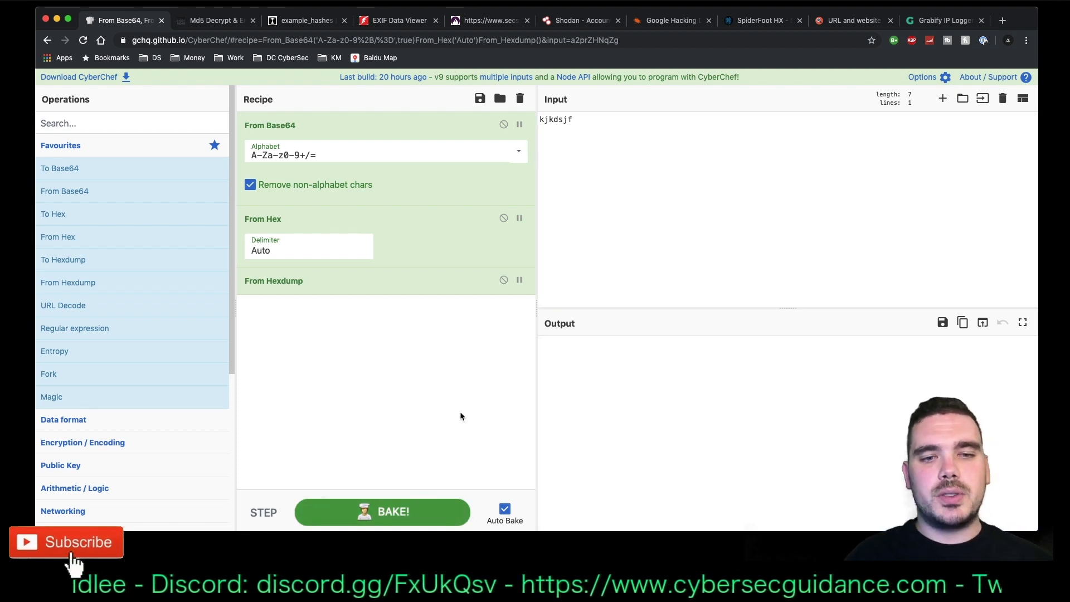
pyautogui.tripleClick(592, 191)
pyautogui.press('BackSpace')
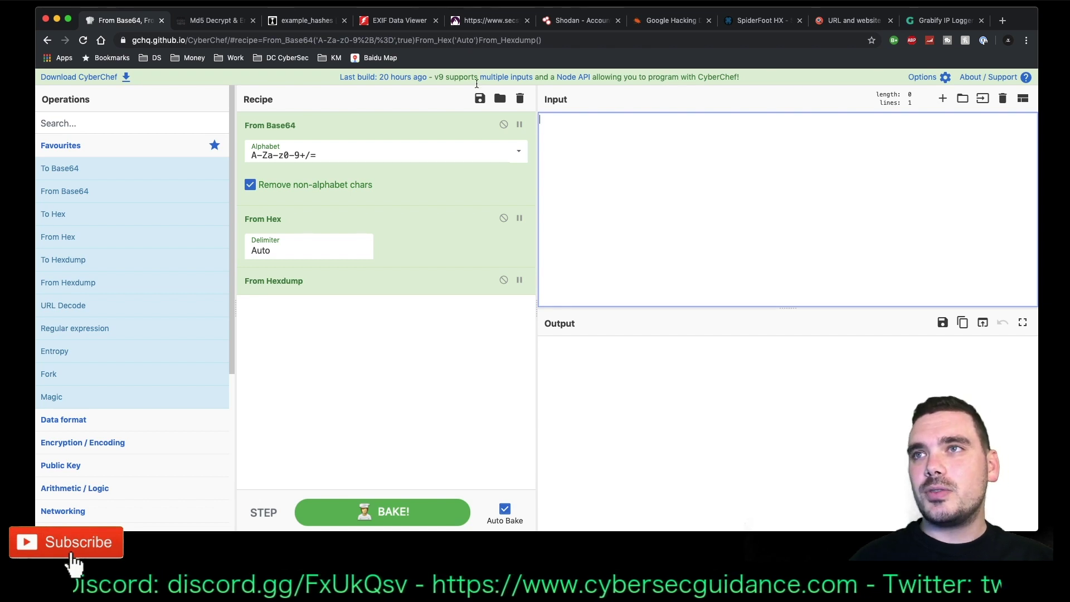
pyautogui.click(520, 99)
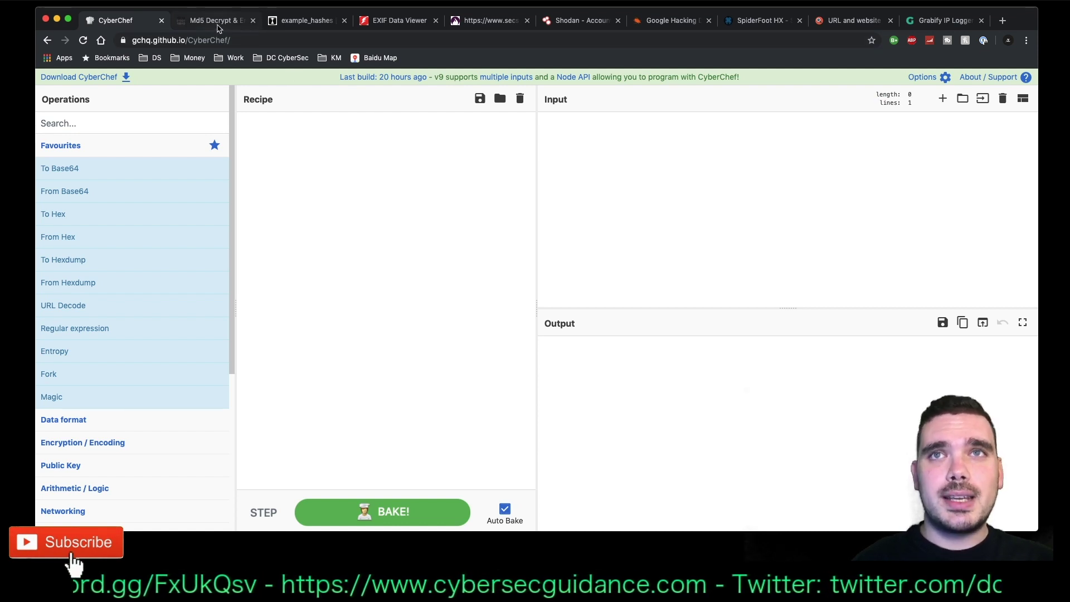
# On md5decrypt.net, open the Hash finder page from the Encrypt / Decrypt menu.
pyautogui.click(218, 23)
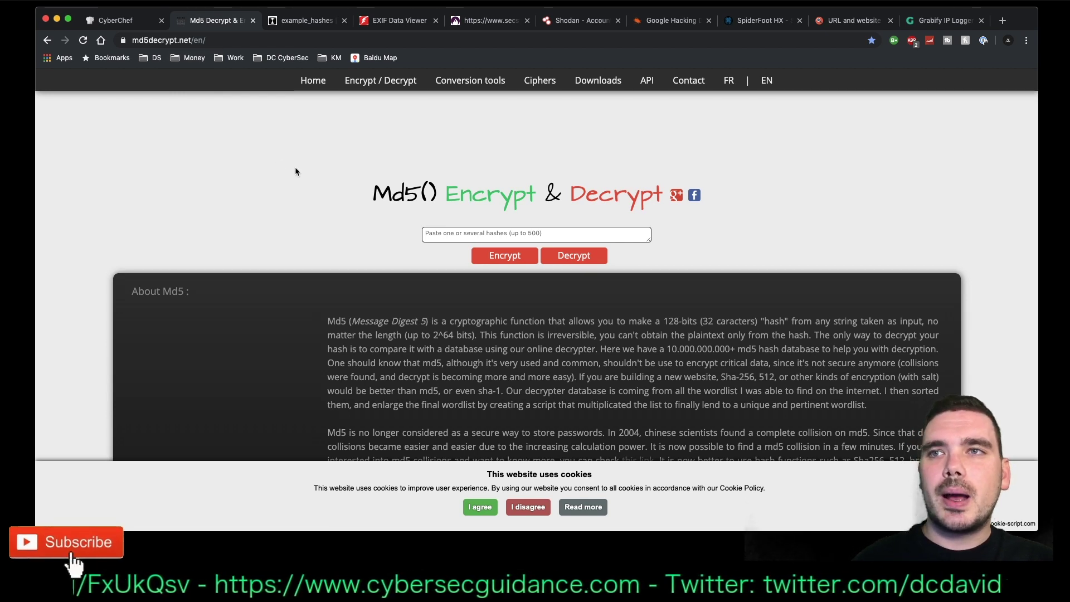
pyautogui.moveTo(381, 84)
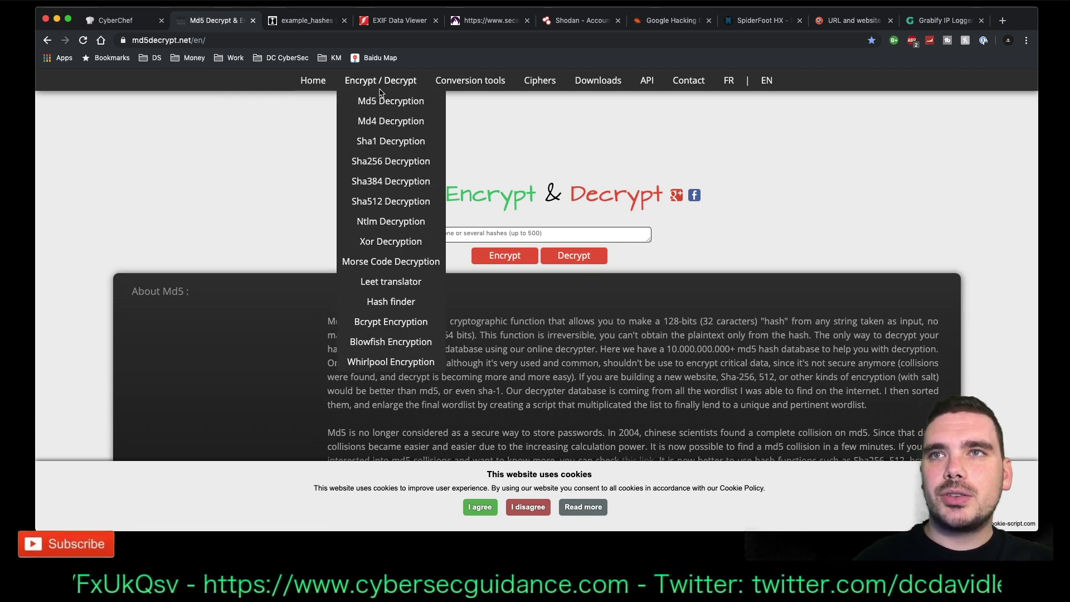
pyautogui.click(378, 308)
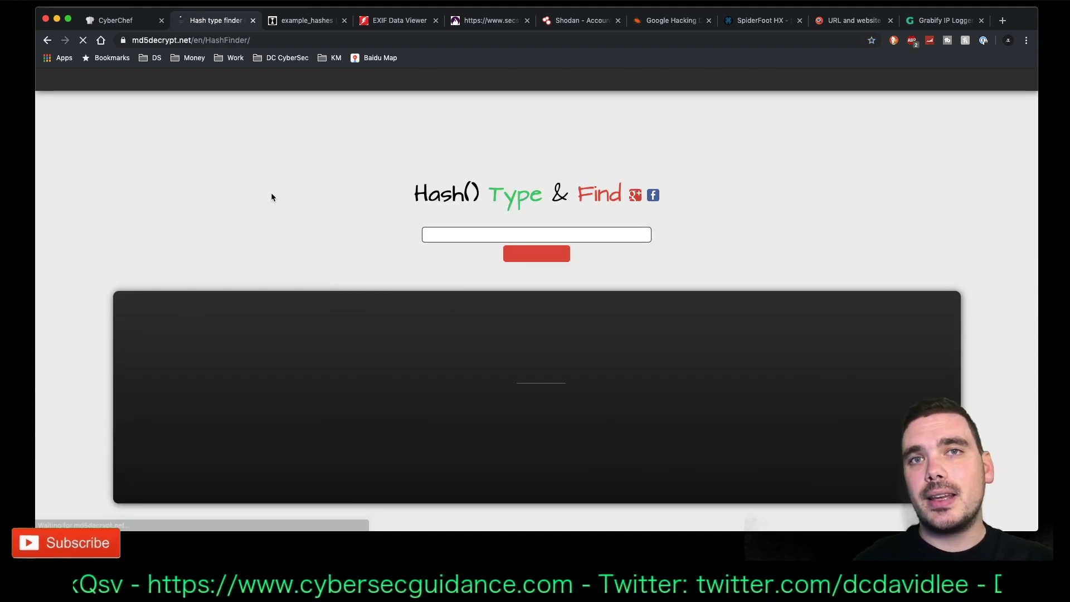
pyautogui.click(315, 192)
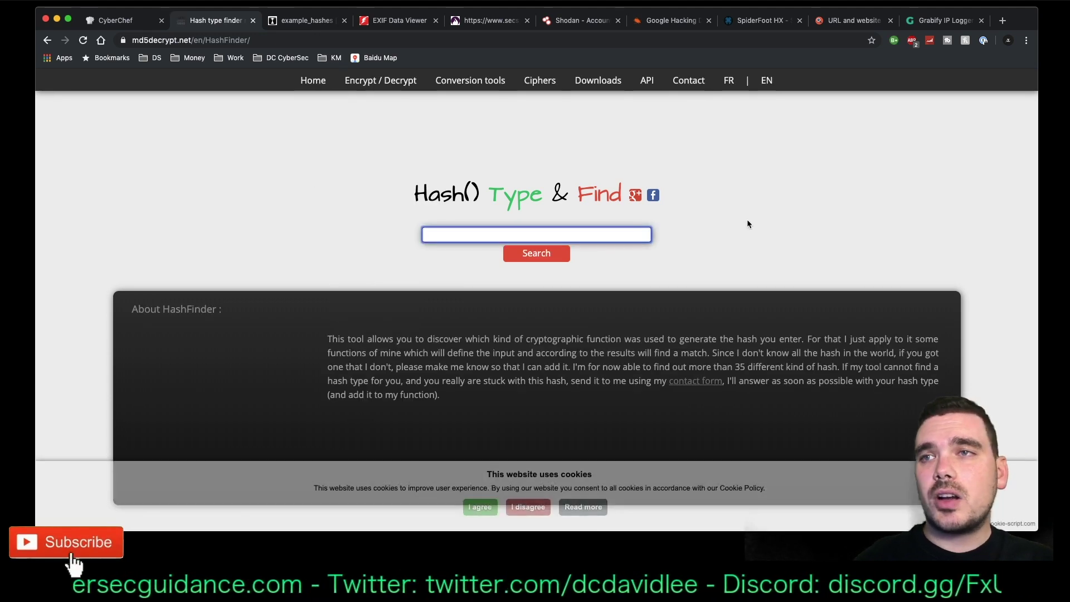
pyautogui.click(694, 220)
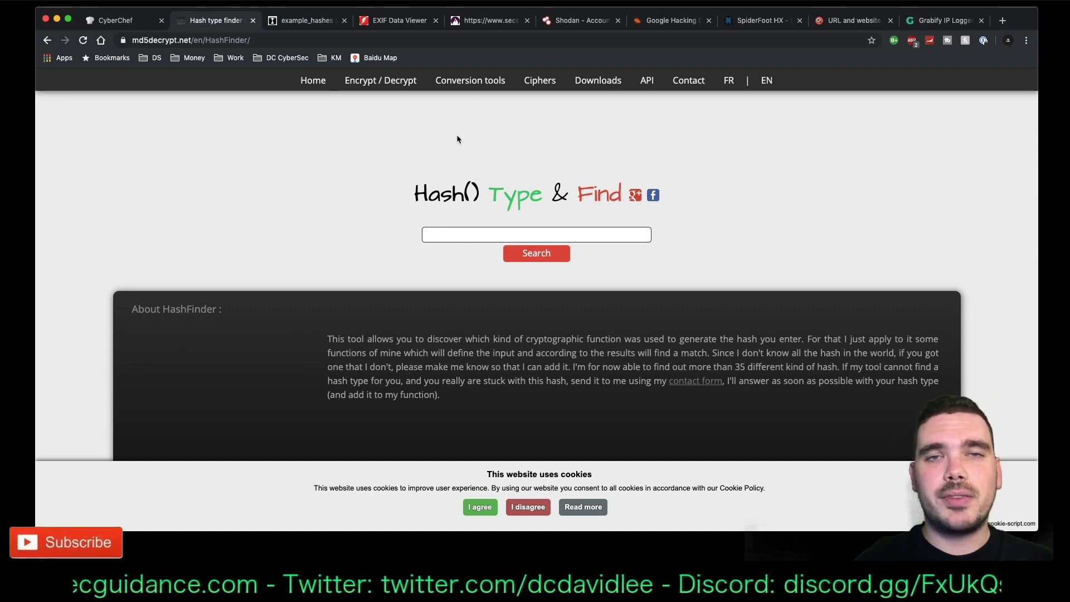
# Browse the hashcat.net wiki's example hashes table for each hash mode.
pyautogui.click(314, 22)
pyautogui.scroll(-2, 385, 149)
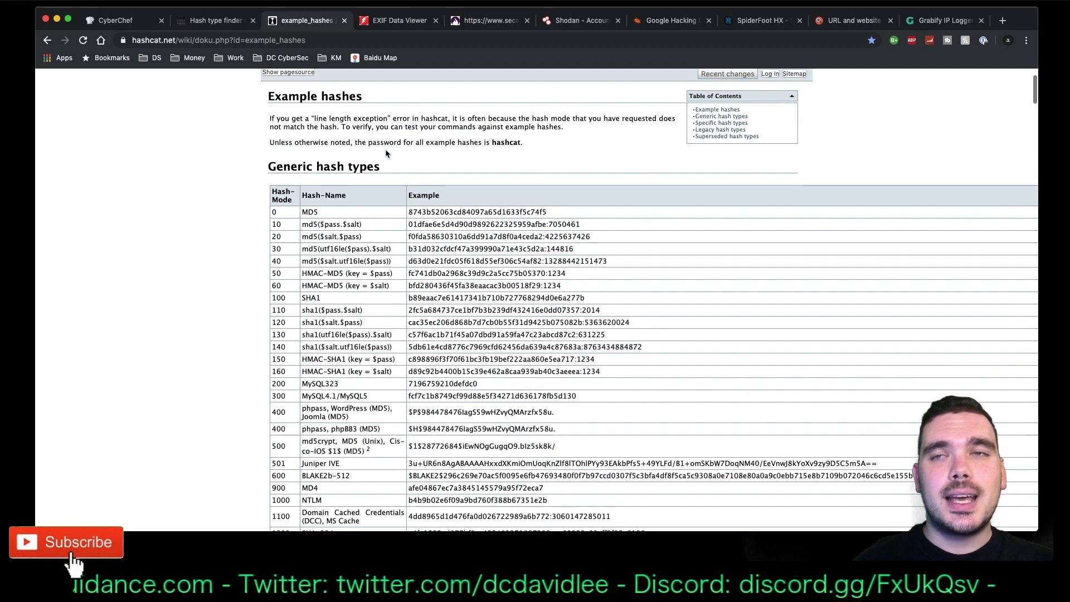
pyautogui.scroll(-2, 386, 149)
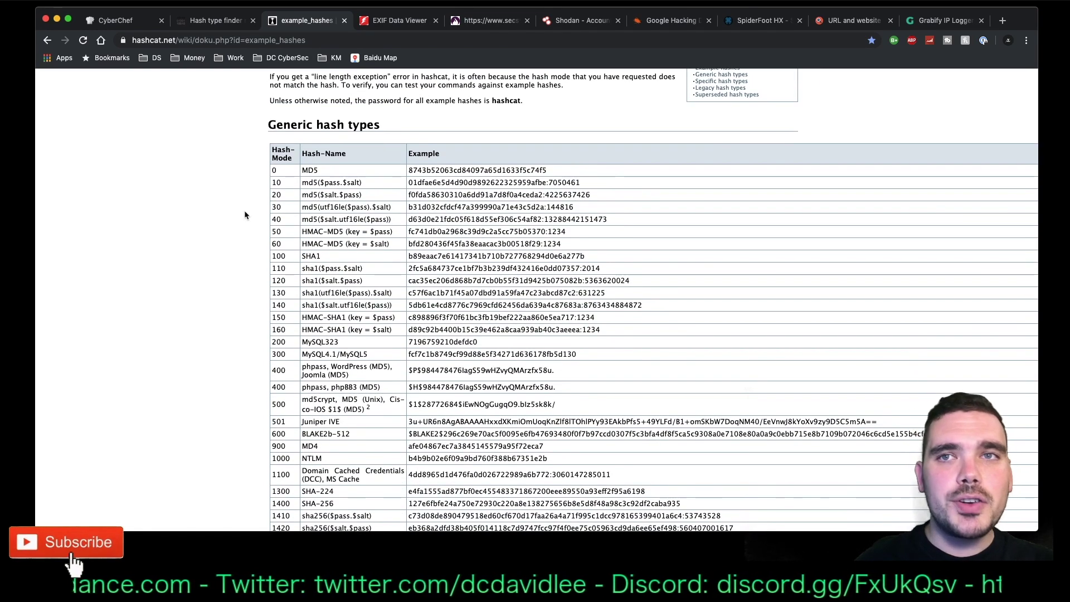
pyautogui.scroll(-5, 244, 212)
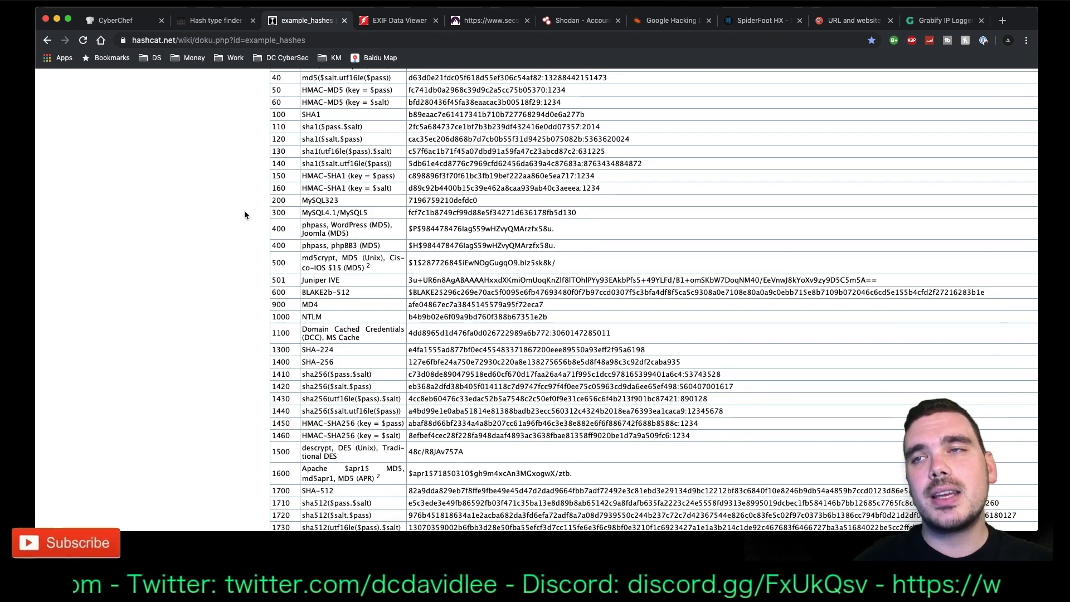
pyautogui.scroll(-10, 245, 215)
pyautogui.scroll(-10, 245, 216)
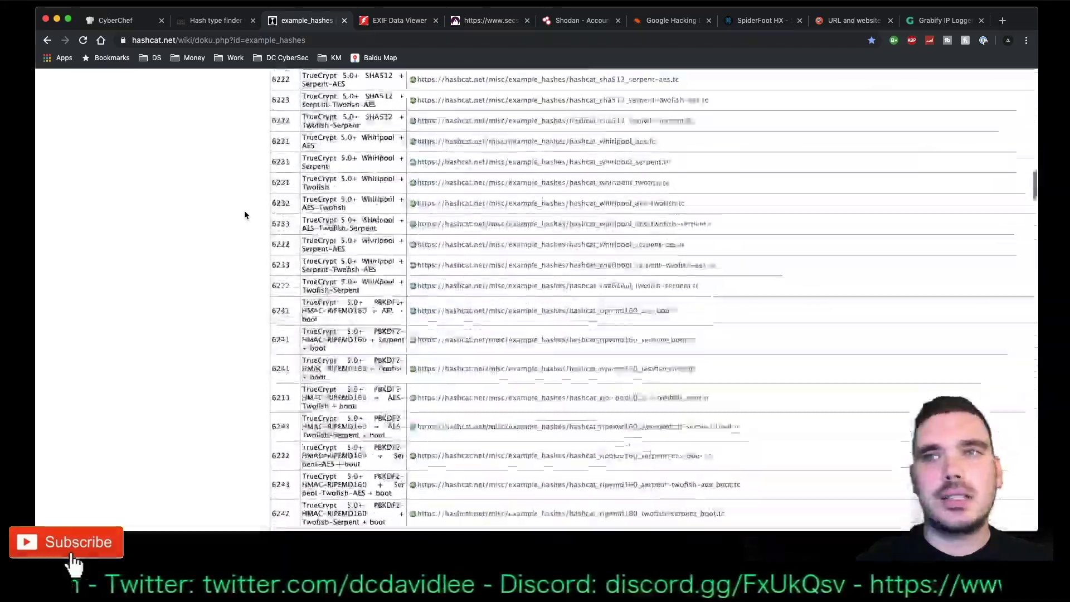
pyautogui.scroll(-15, 245, 215)
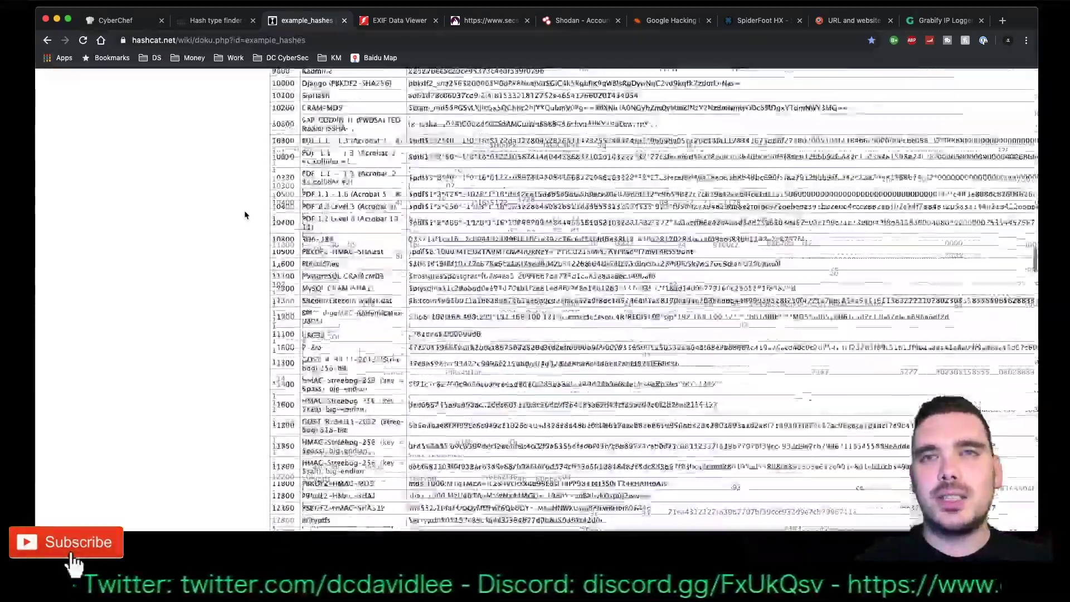
pyautogui.scroll(15, 245, 215)
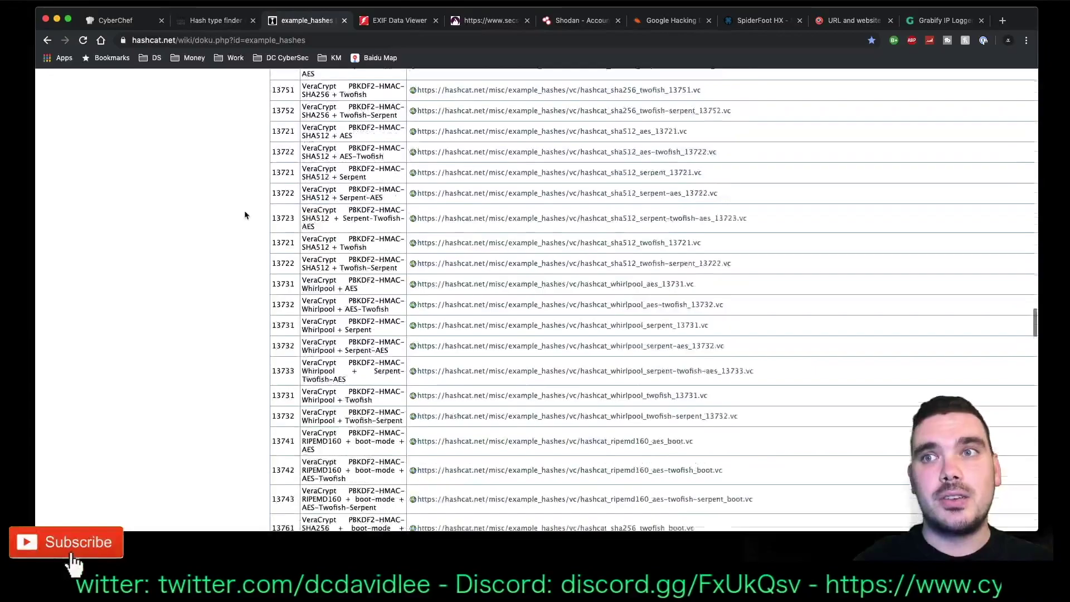
pyautogui.scroll(5, 245, 215)
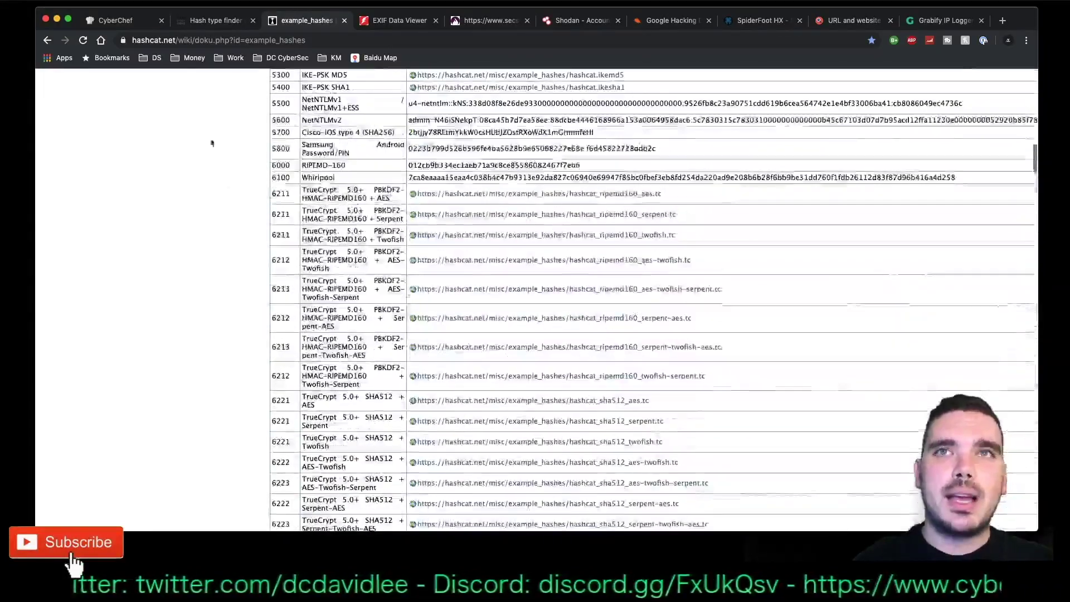
# Briefly revisit the Hash type finder, check the TrueCrypt example hashes, then go to exifdata.com.
pyautogui.click(222, 21)
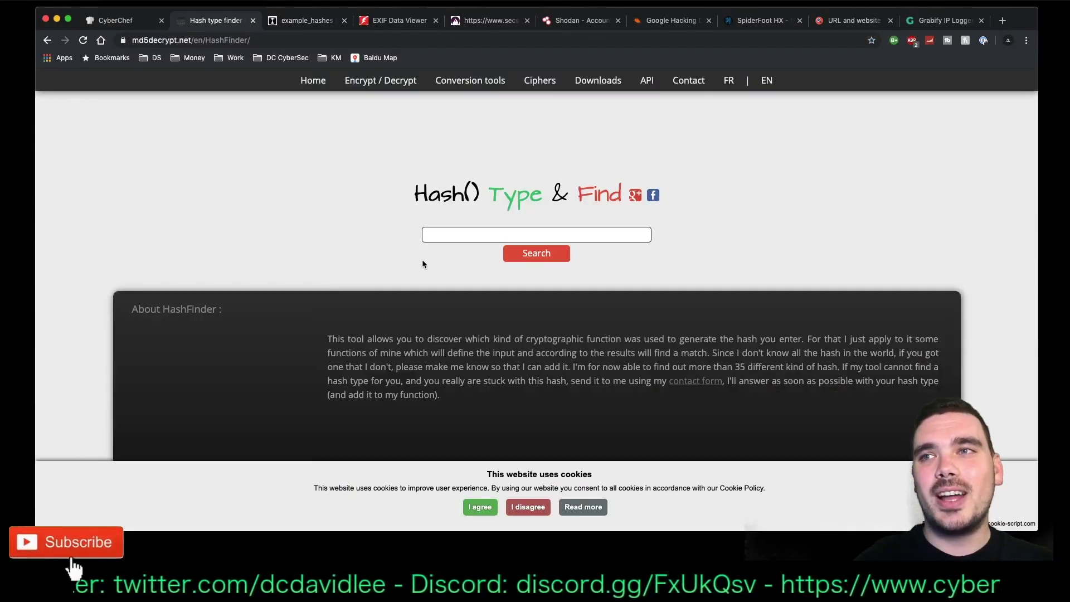
pyautogui.click(515, 234)
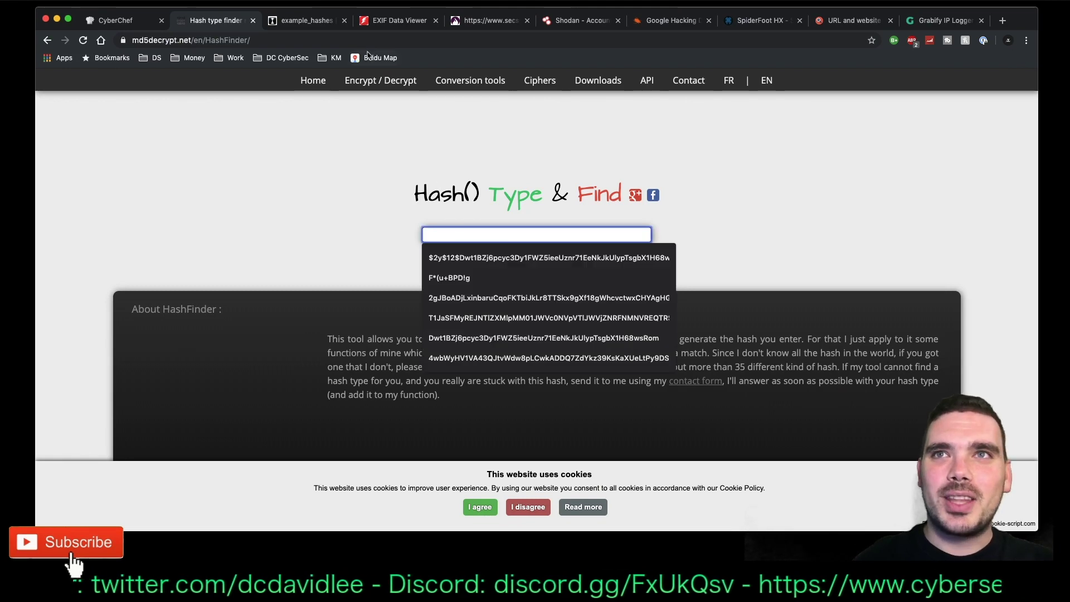
pyautogui.click(307, 20)
pyautogui.scroll(-3, 266, 193)
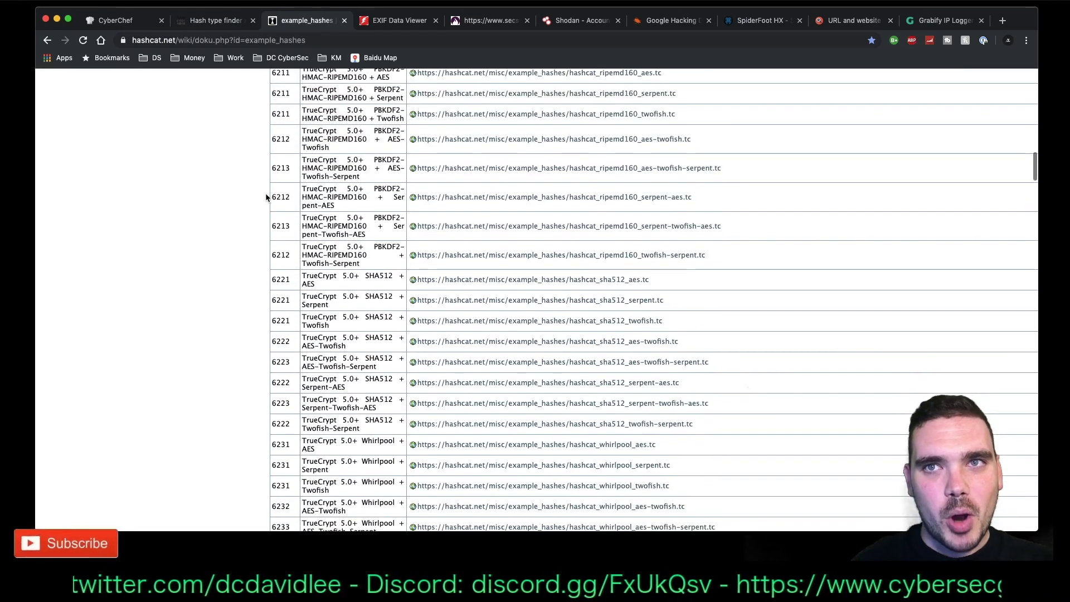
pyautogui.moveTo(268, 196); pyautogui.dragTo(288, 204)
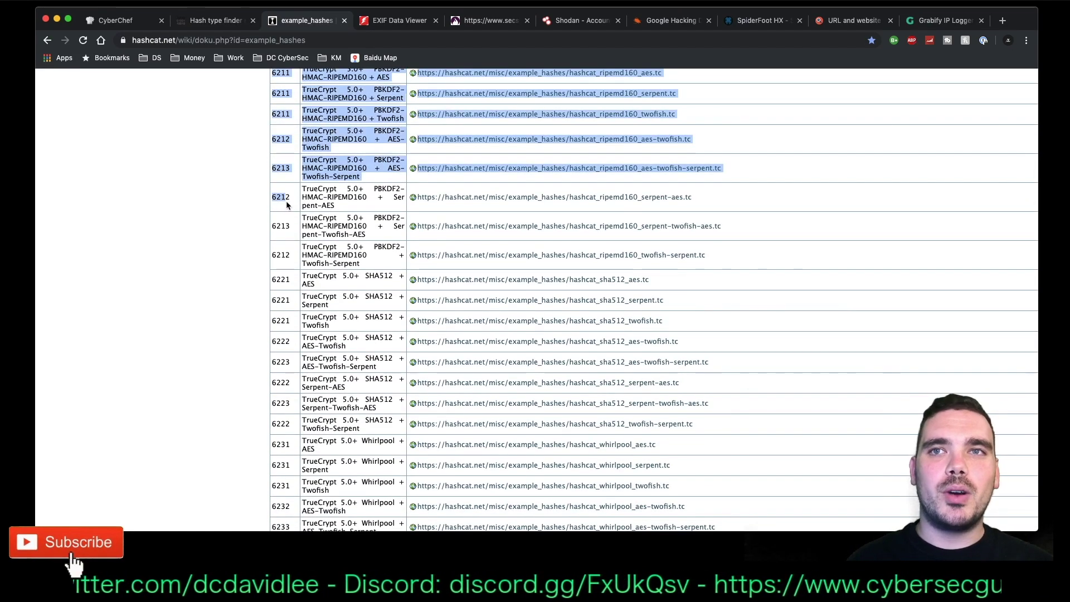
pyautogui.click(289, 203)
pyautogui.click(401, 21)
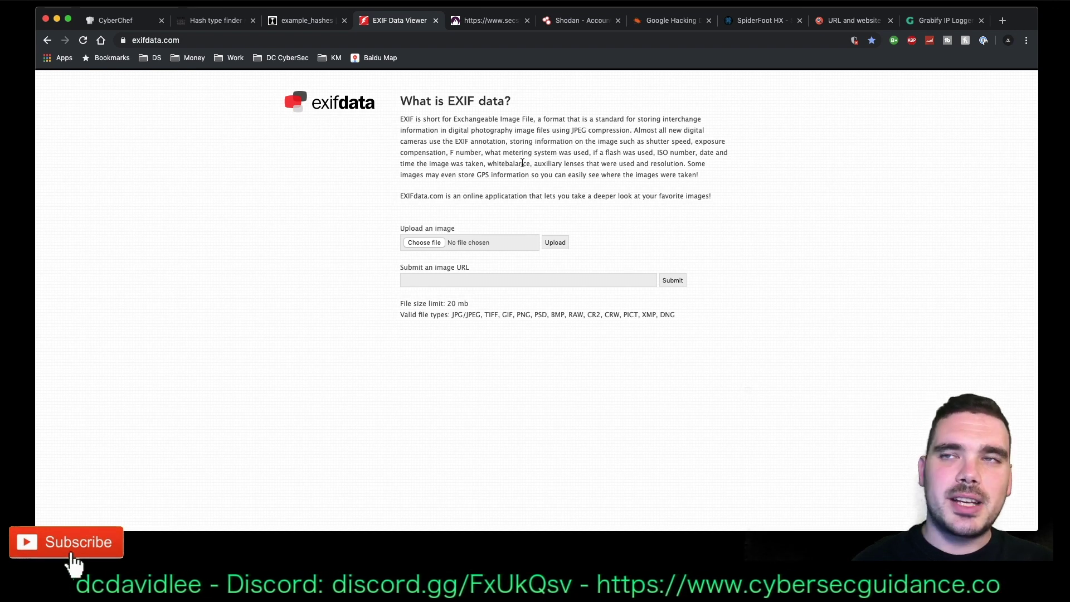
# Review exifdata.com's image upload and image URL form, then switch to the secsy.net easy_stegoCTF page.
pyautogui.scroll(-2, 341, 179)
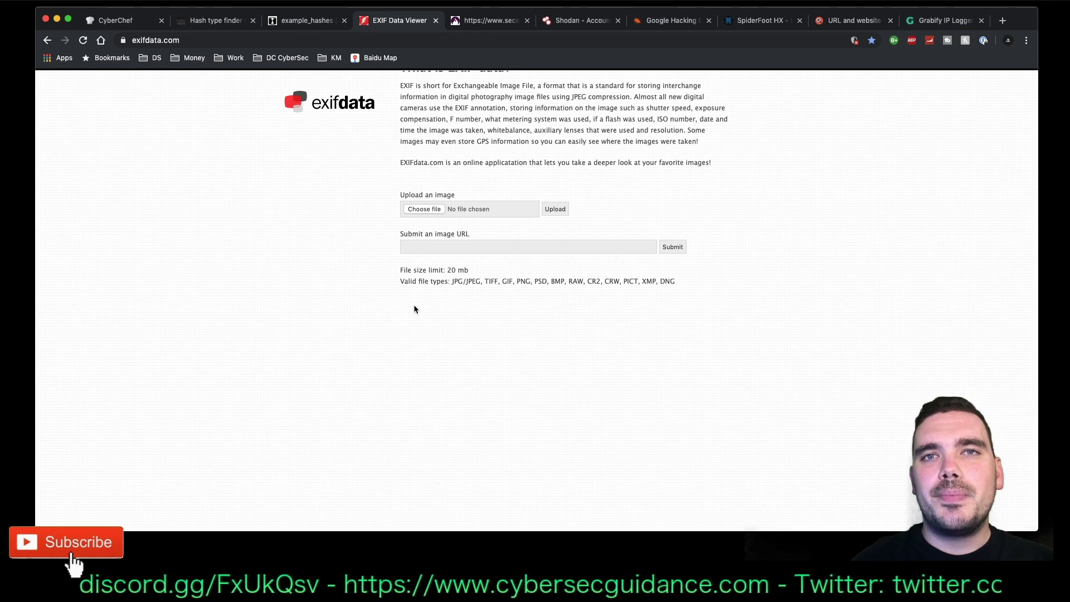
pyautogui.scroll(2, 414, 306)
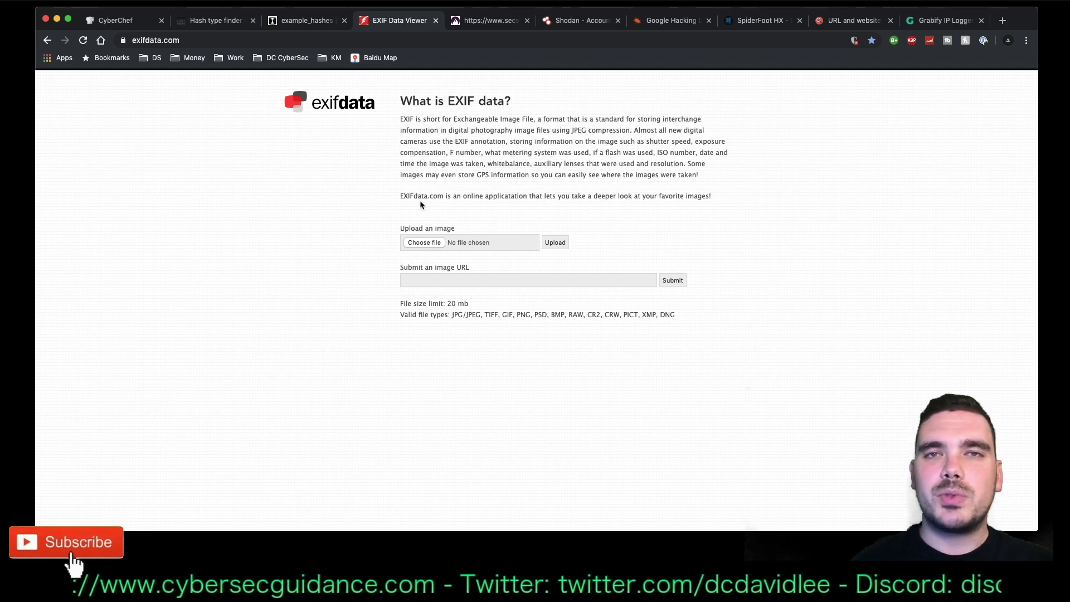
pyautogui.click(487, 21)
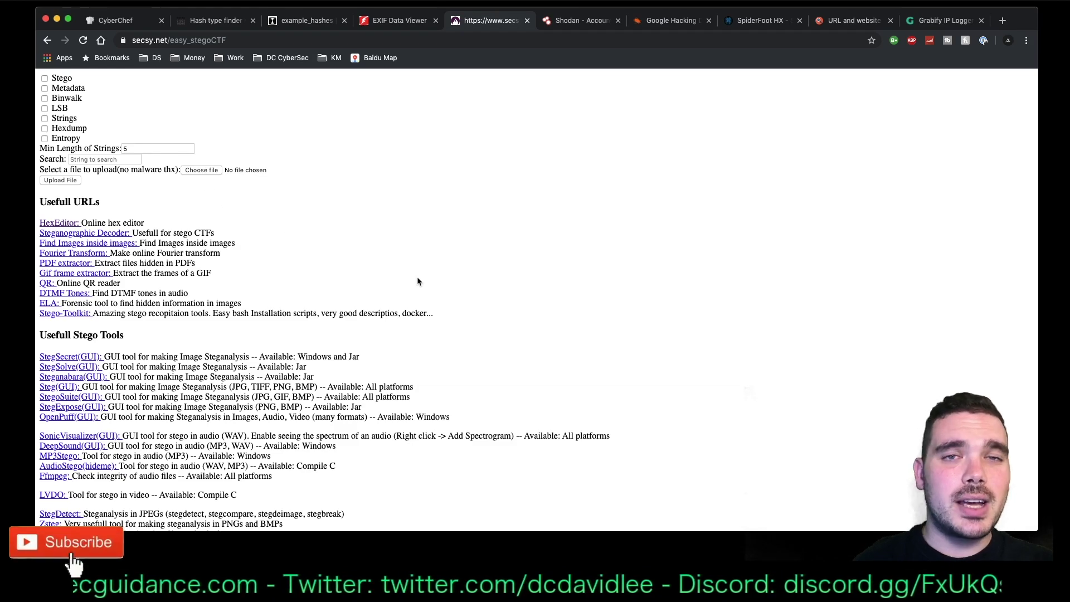
# Scroll through the easy_stegoCTF Usefull URLs and Stego Tools lists.
pyautogui.scroll(-5, 417, 281)
pyautogui.scroll(5, 417, 281)
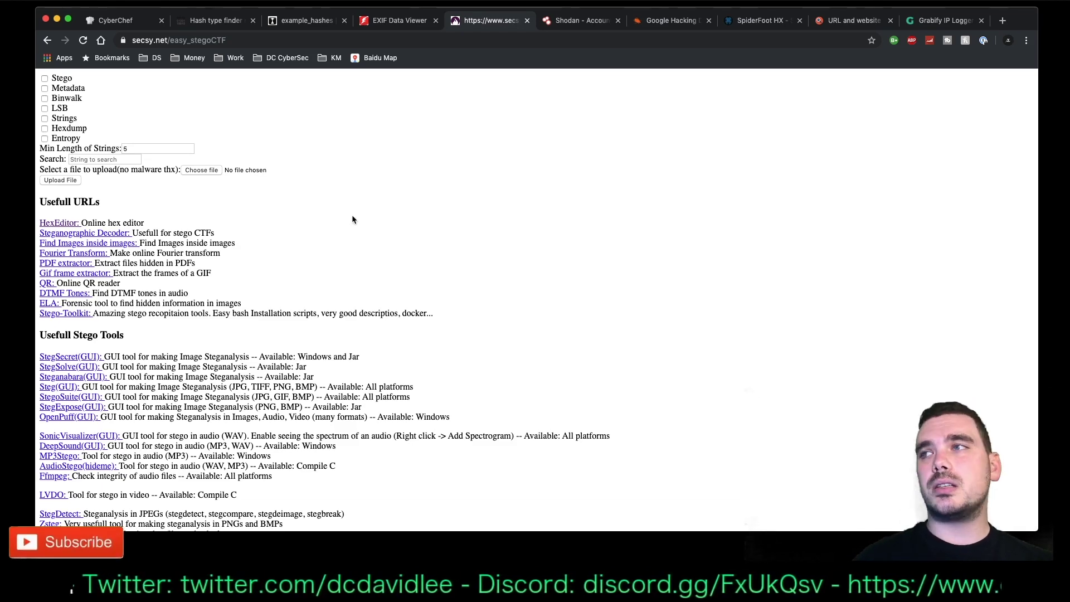
pyautogui.scroll(-5, 352, 216)
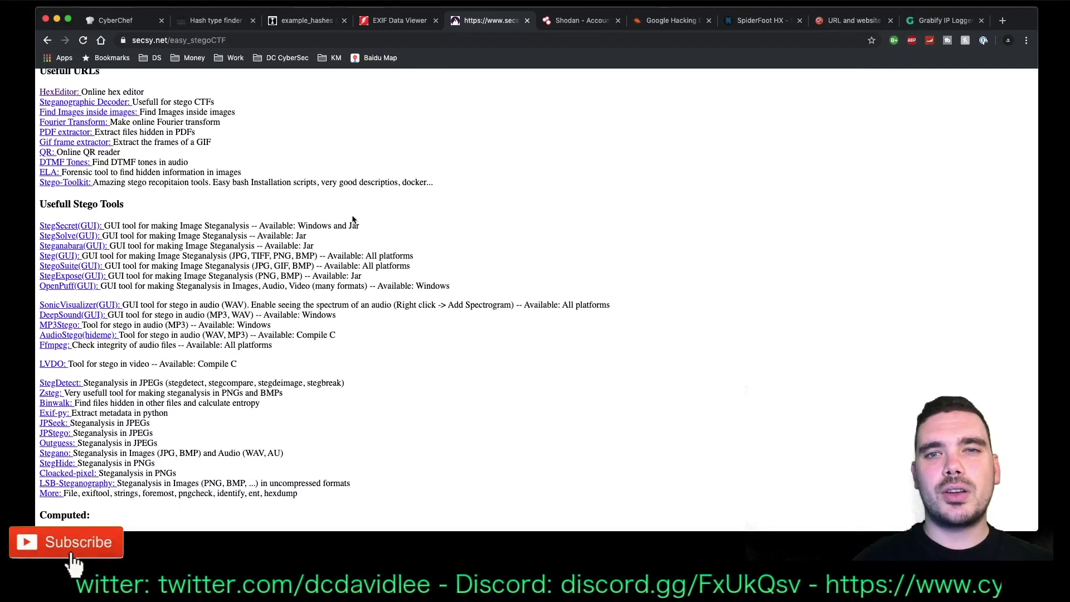
pyautogui.scroll(5, 353, 217)
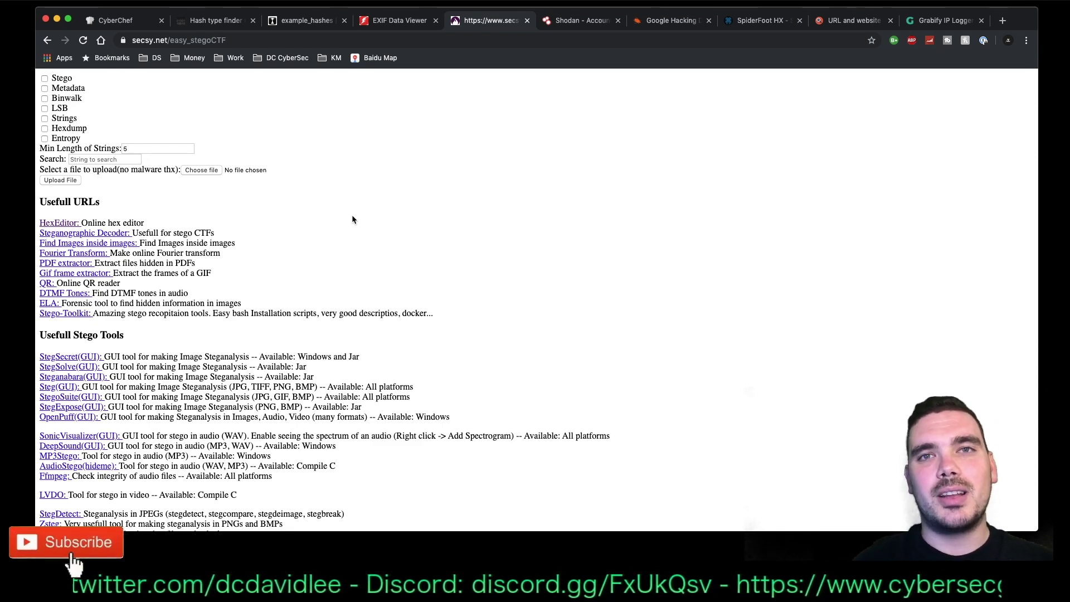
pyautogui.scroll(-5, 352, 216)
pyautogui.scroll(5, 352, 219)
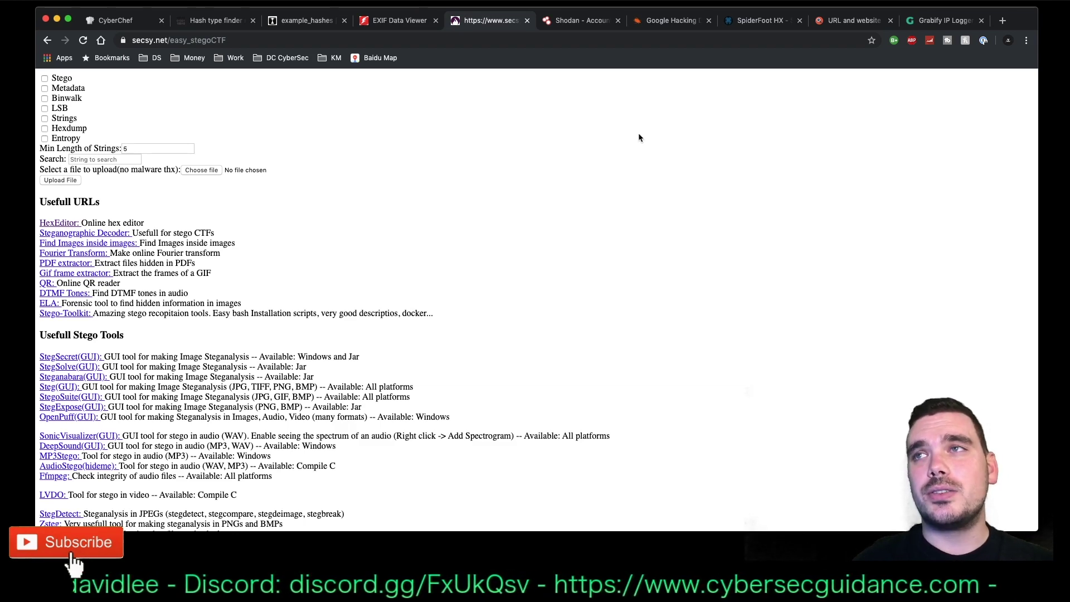
# Log in to Shodan with the saved credentials and scroll over the shodan.io home page.
pyautogui.click(581, 28)
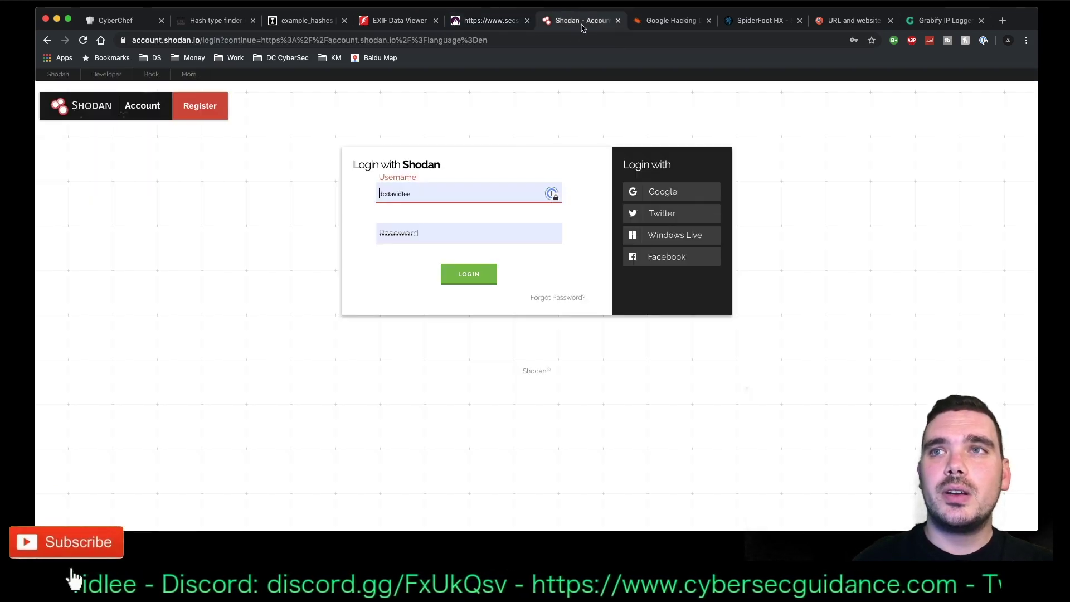
pyautogui.click(477, 273)
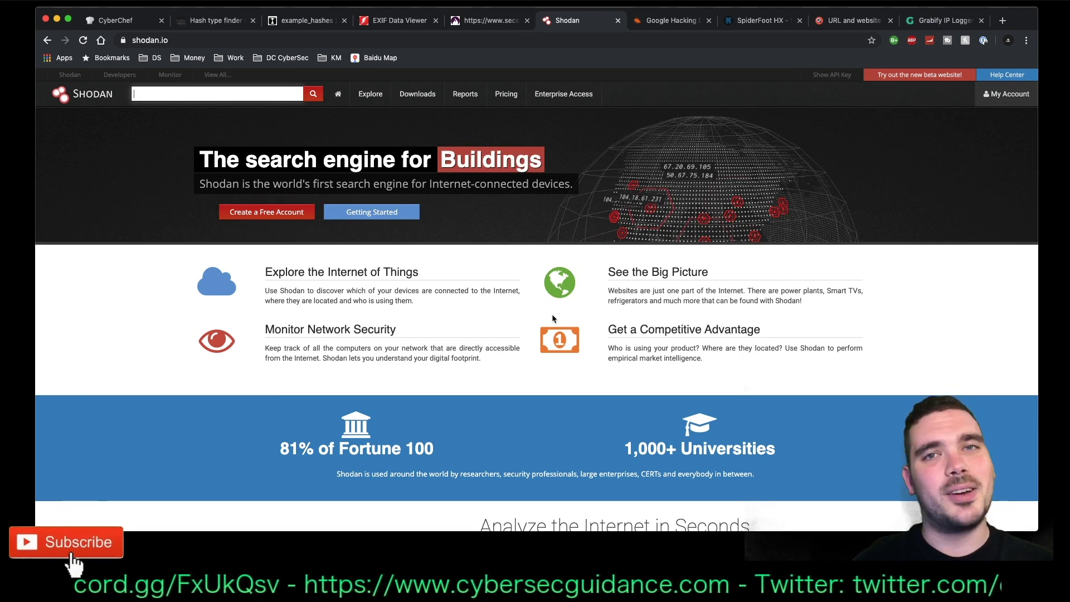
pyautogui.scroll(-8, 552, 315)
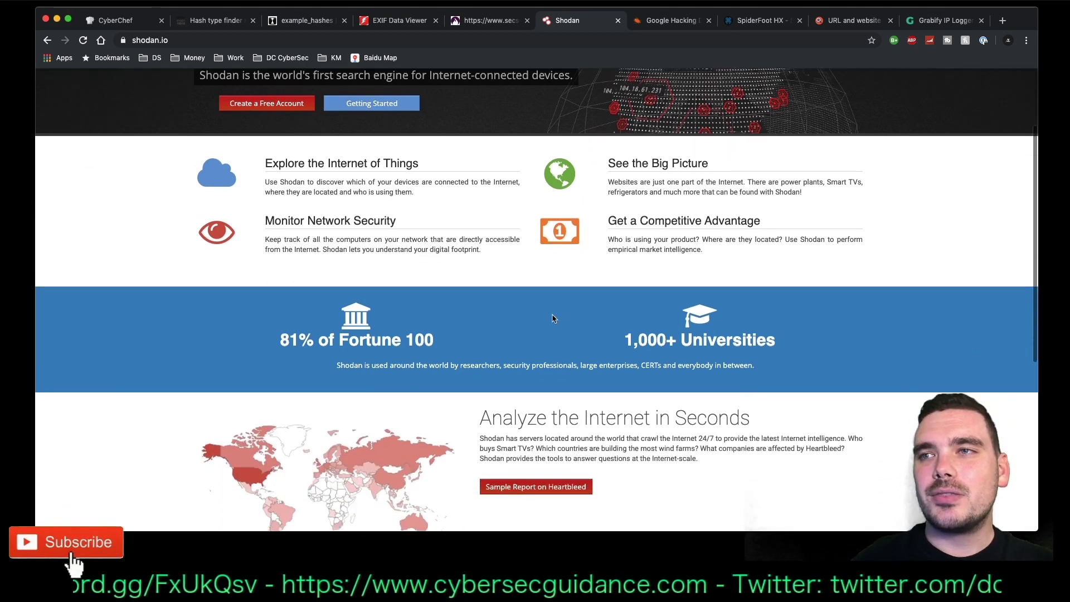
pyautogui.scroll(5, 552, 319)
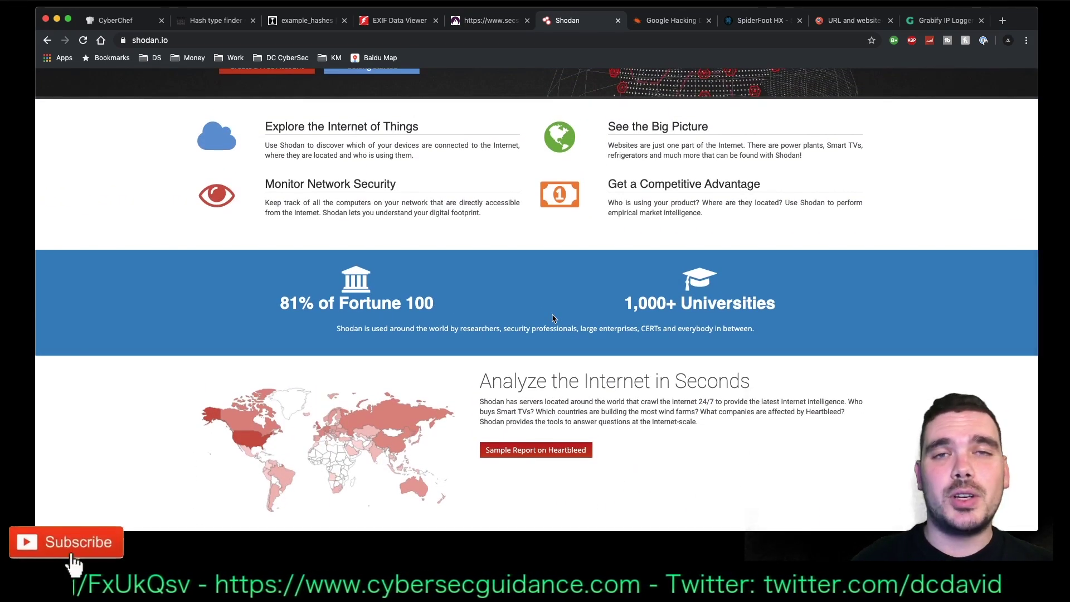
pyautogui.scroll(3, 553, 318)
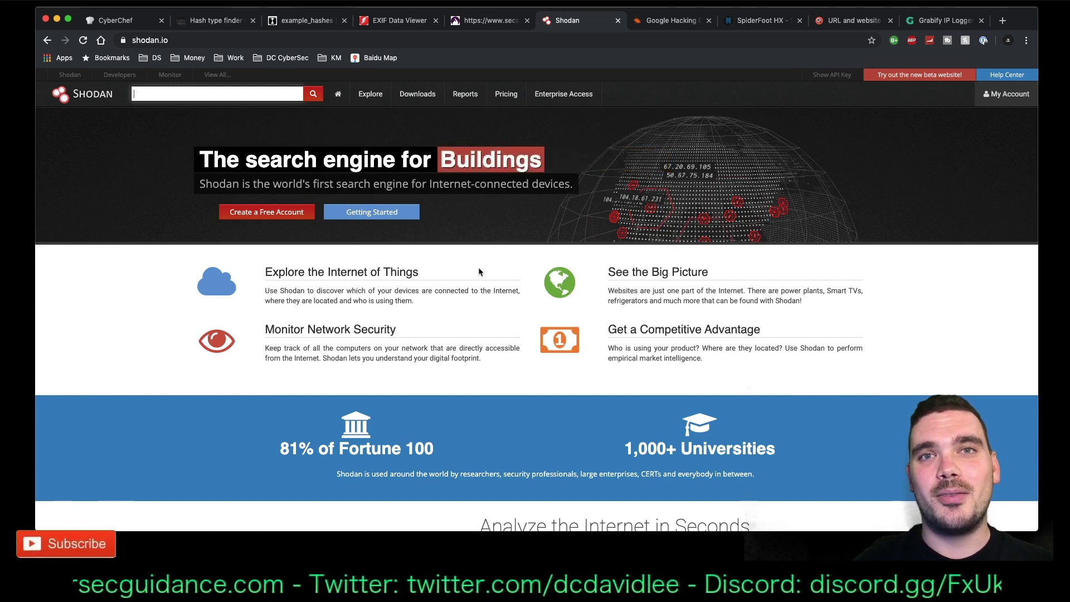
pyautogui.scroll(-8, 478, 271)
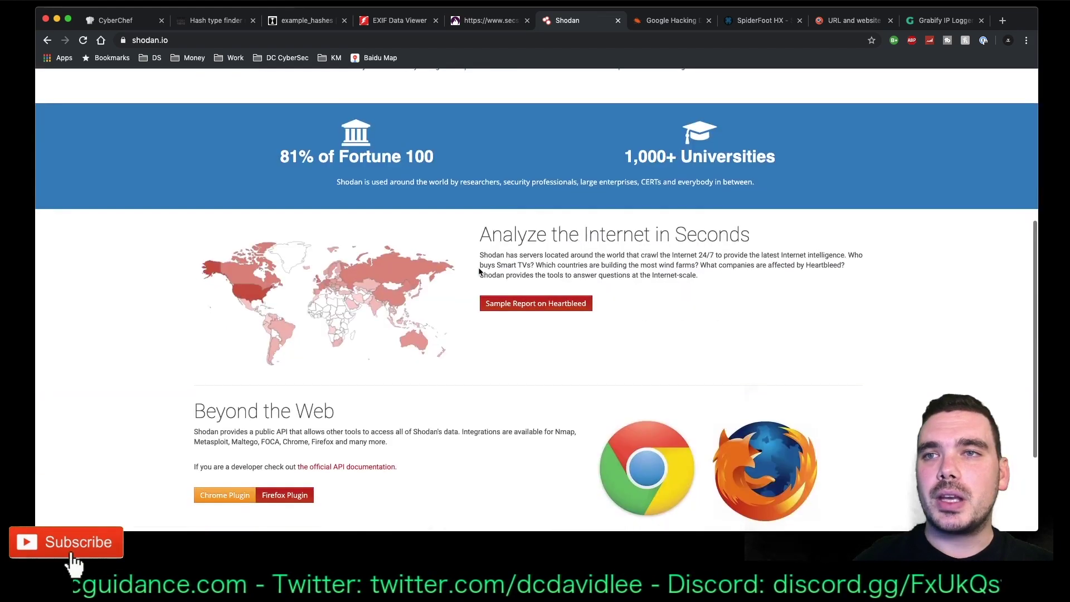
pyautogui.scroll(8, 478, 271)
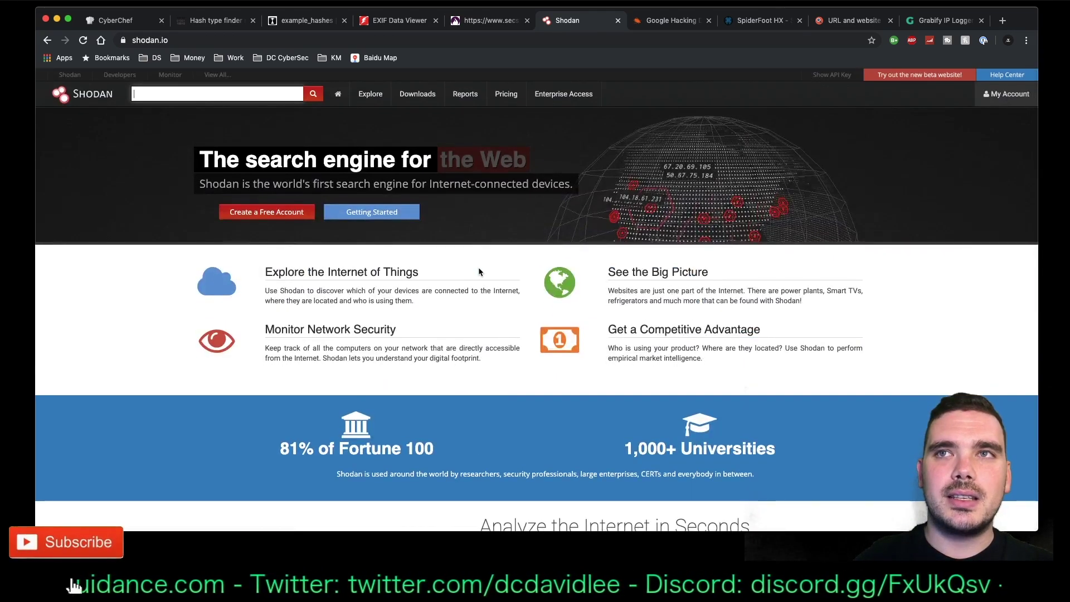
# Open Shodan Explore and browse the Video Games category (Minecraft, CS:GO, Starbound, ARK).
pyautogui.click(379, 99)
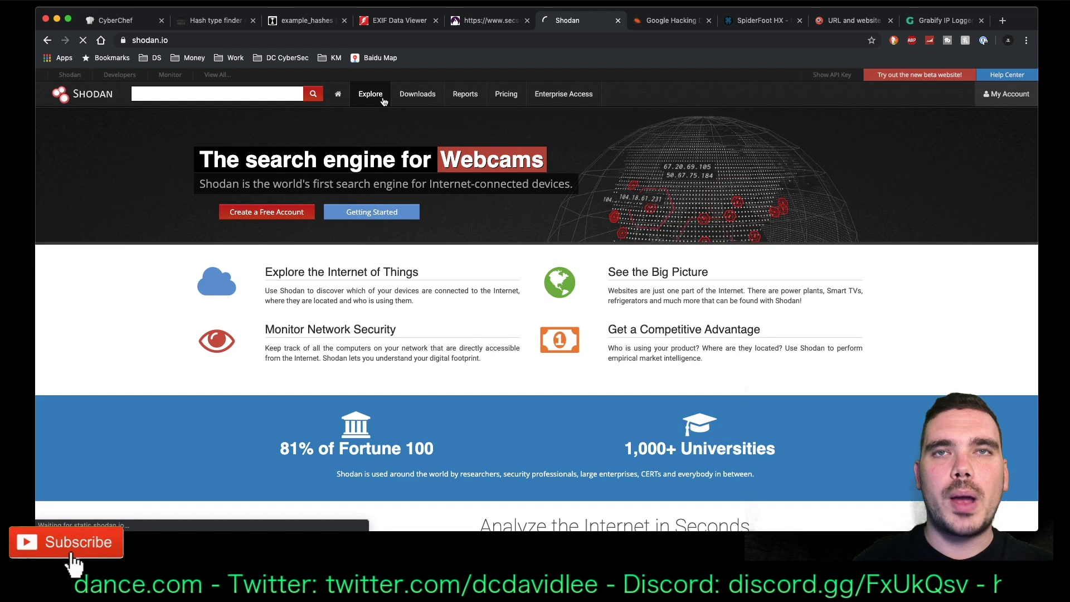
pyautogui.scroll(-2, 315, 360)
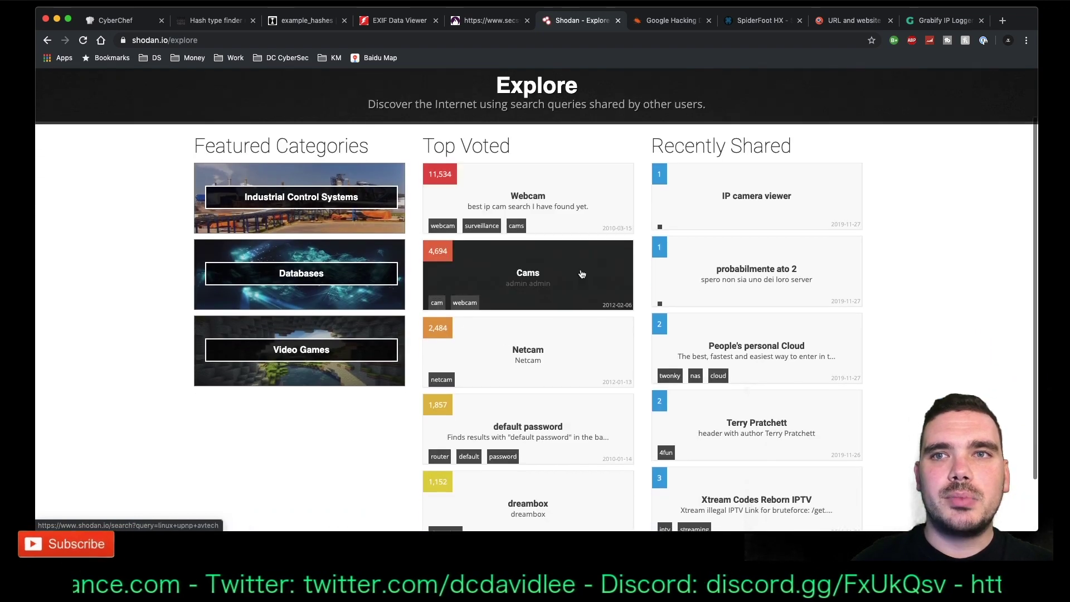
pyautogui.click(340, 361)
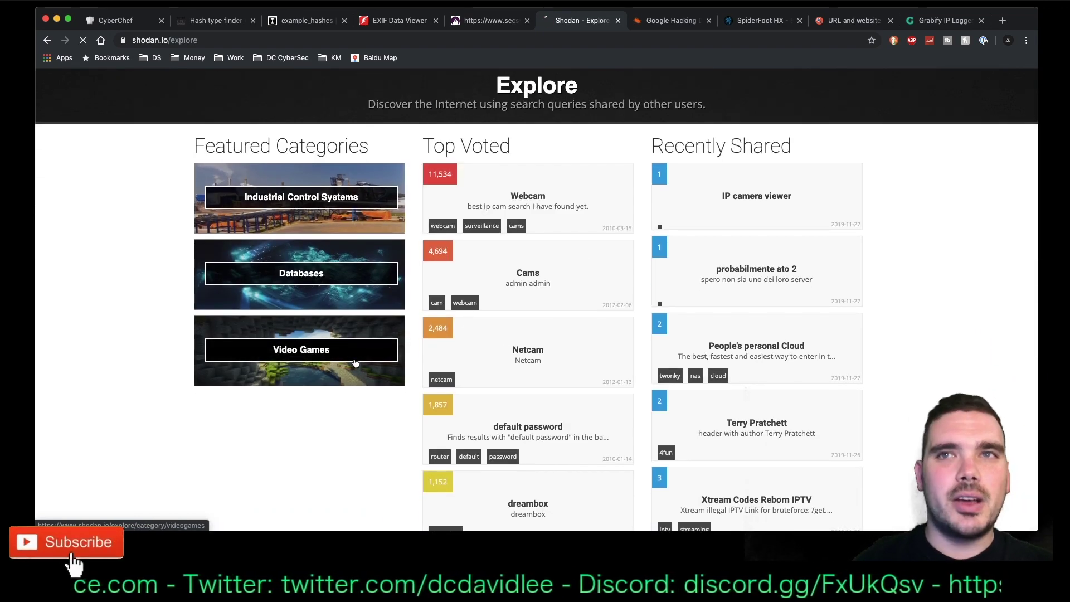
pyautogui.scroll(-5, 828, 401)
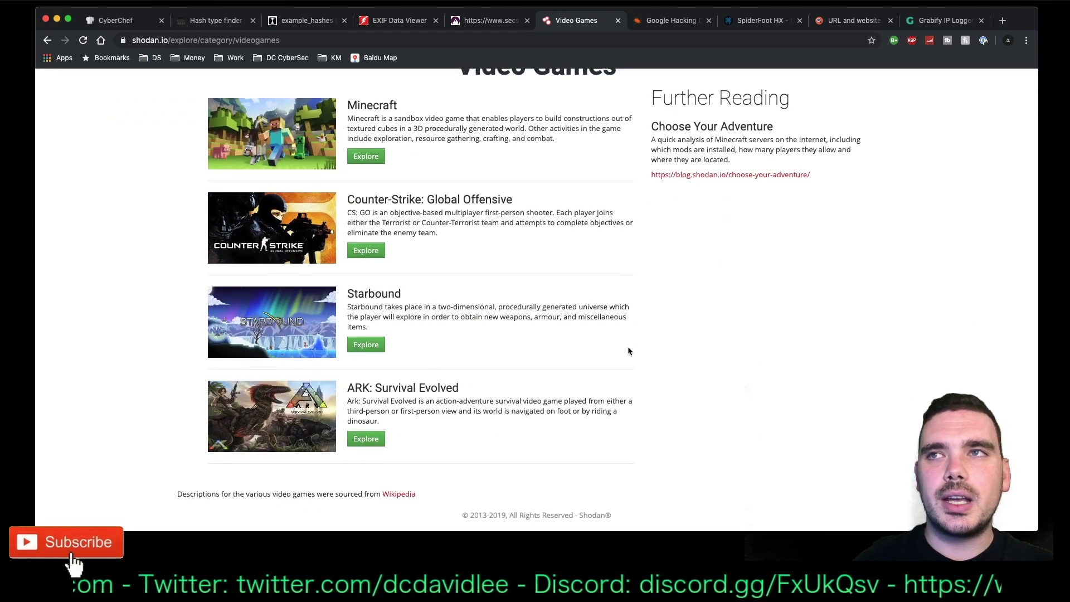
pyautogui.scroll(5, 628, 351)
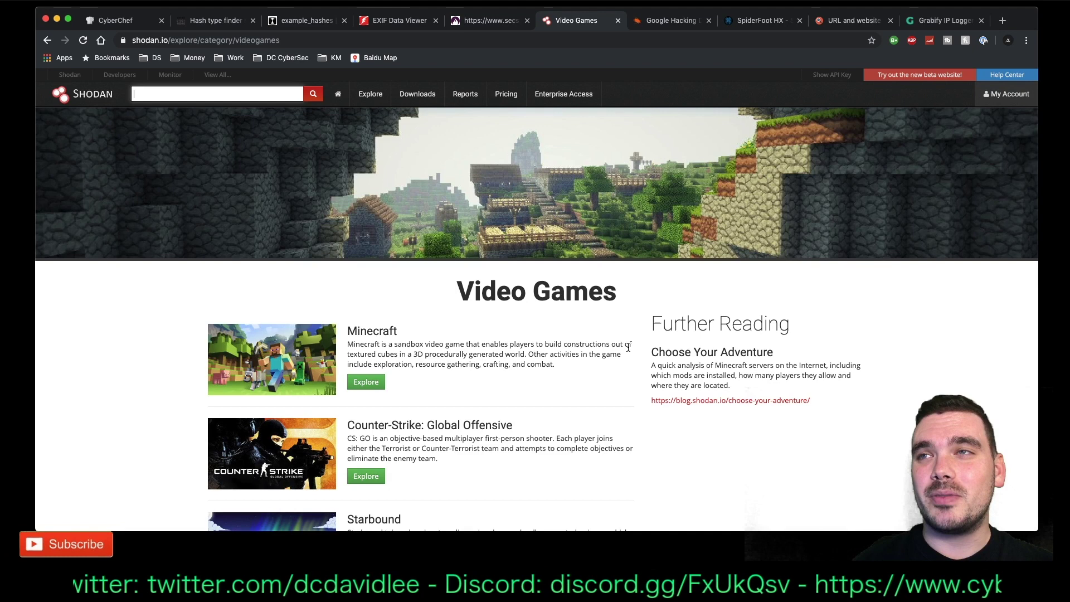
# Review Shodan's paid pricing plans, then go to the Shodan Developer API landing page.
pyautogui.click(518, 103)
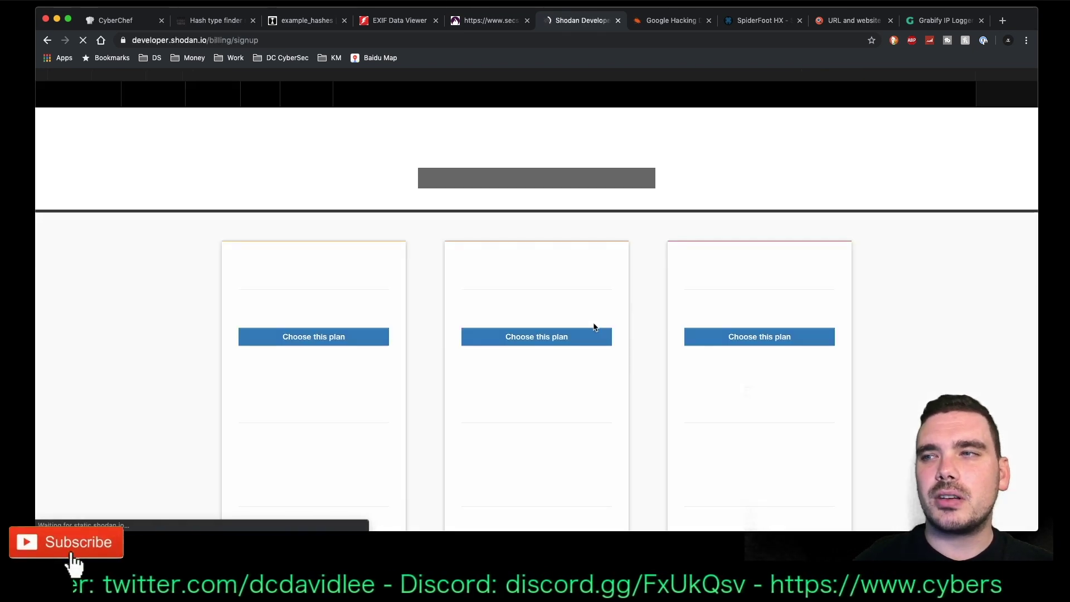
pyautogui.scroll(-3, 308, 307)
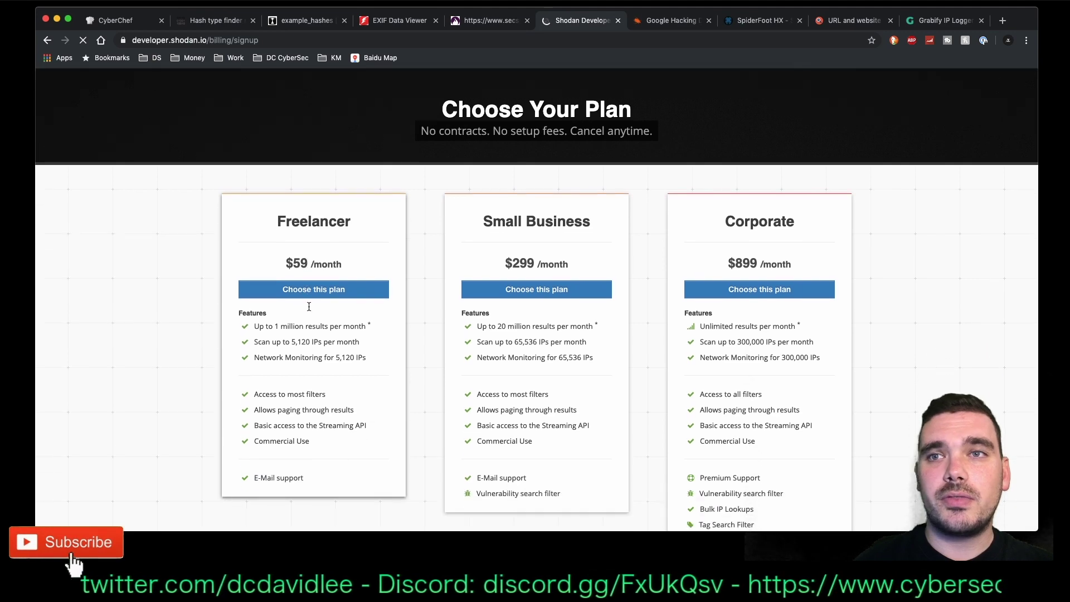
pyautogui.scroll(3, 309, 306)
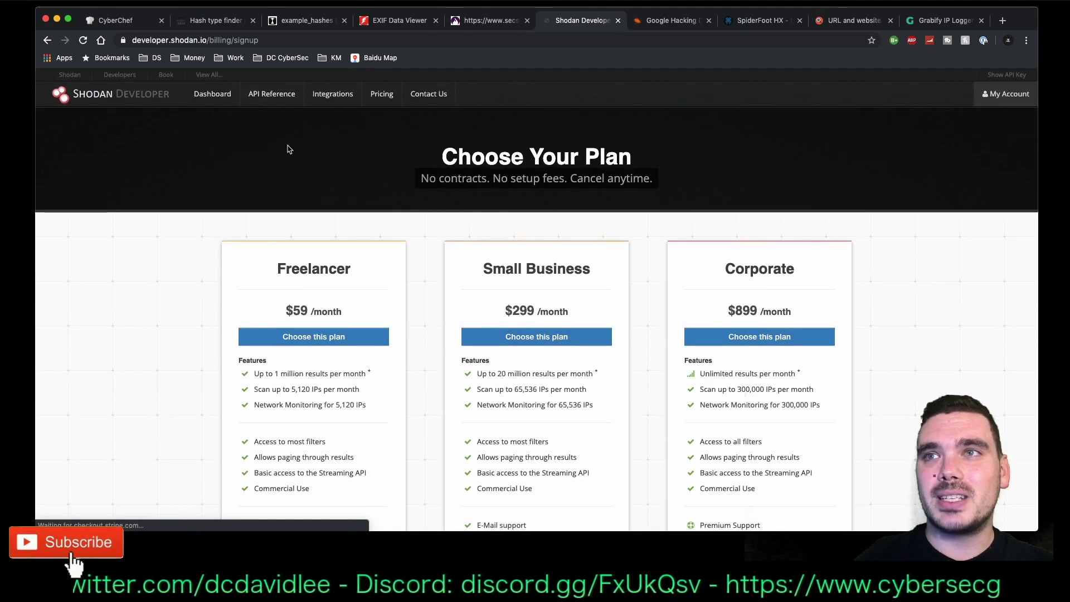
pyautogui.click(134, 93)
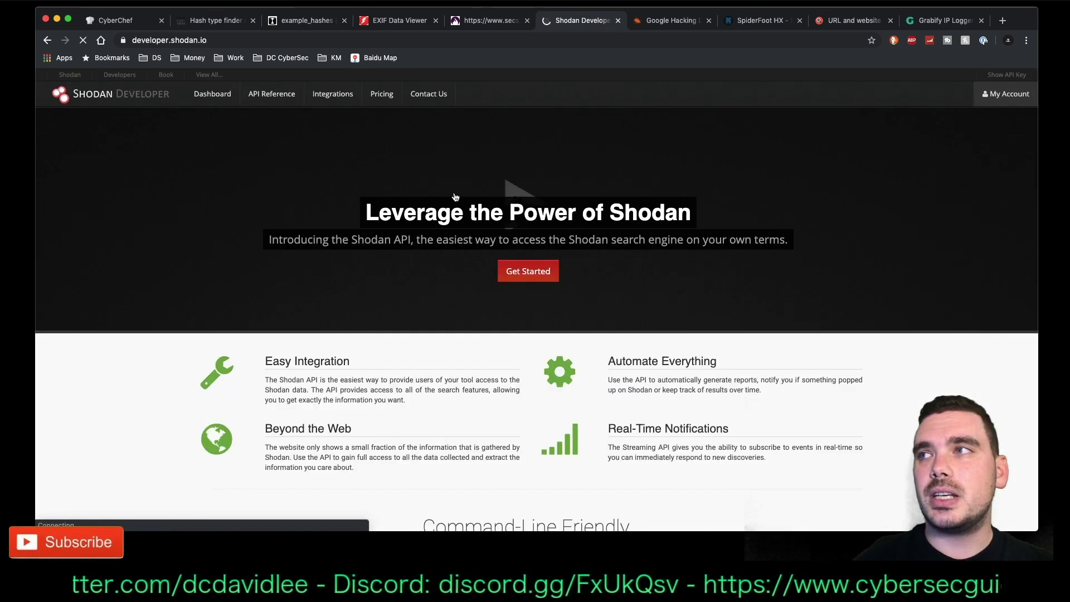
pyautogui.scroll(-2, 418, 377)
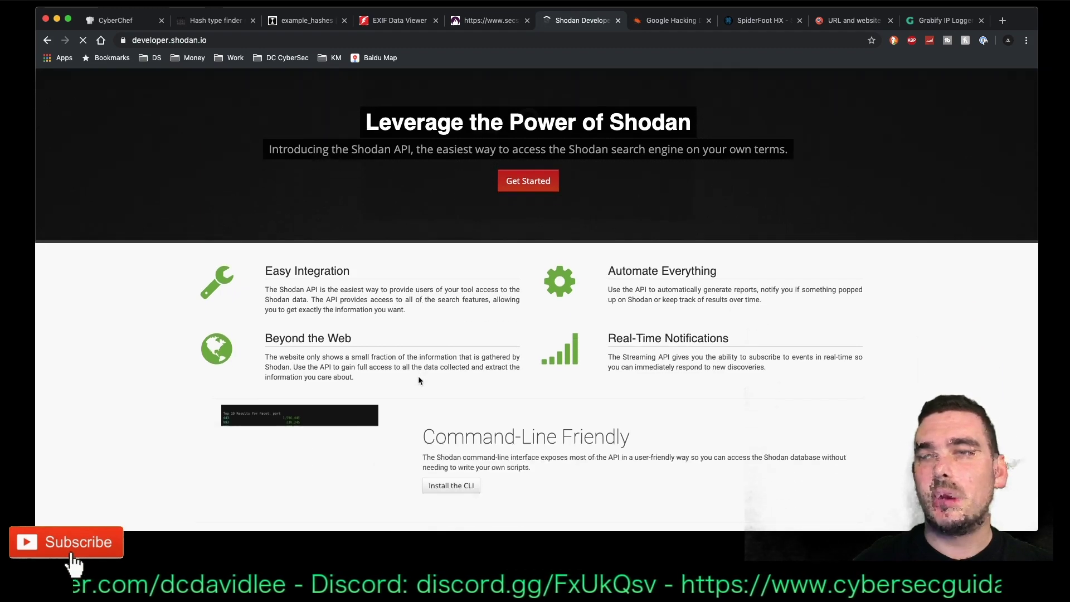
# Browse the Exploit Database Google Hacking Database table of 5,164 dorks.
pyautogui.click(684, 22)
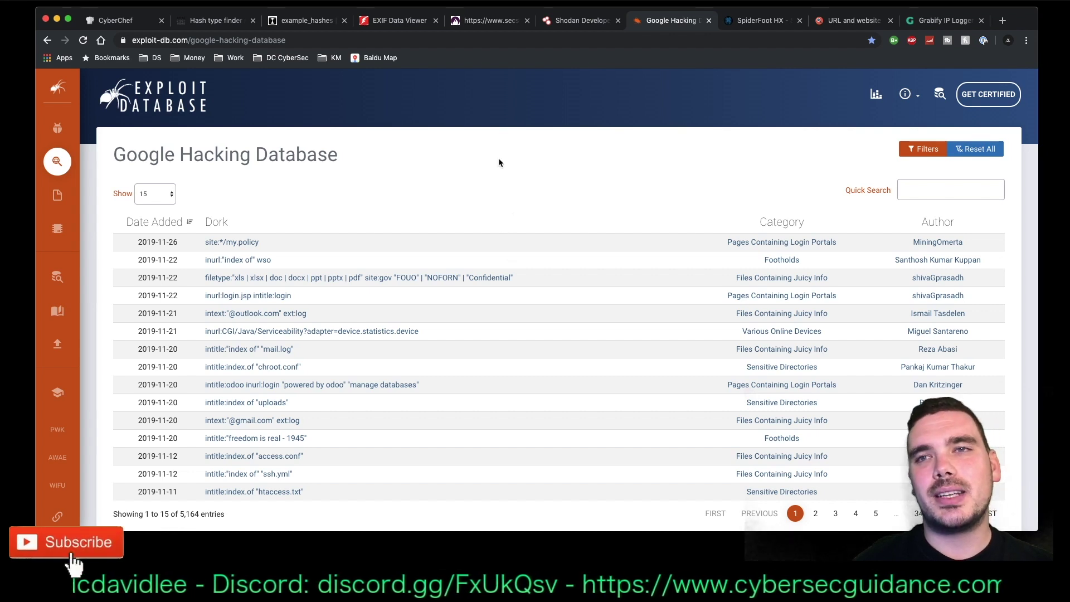
pyautogui.scroll(-3, 498, 158)
pyautogui.scroll(3, 498, 162)
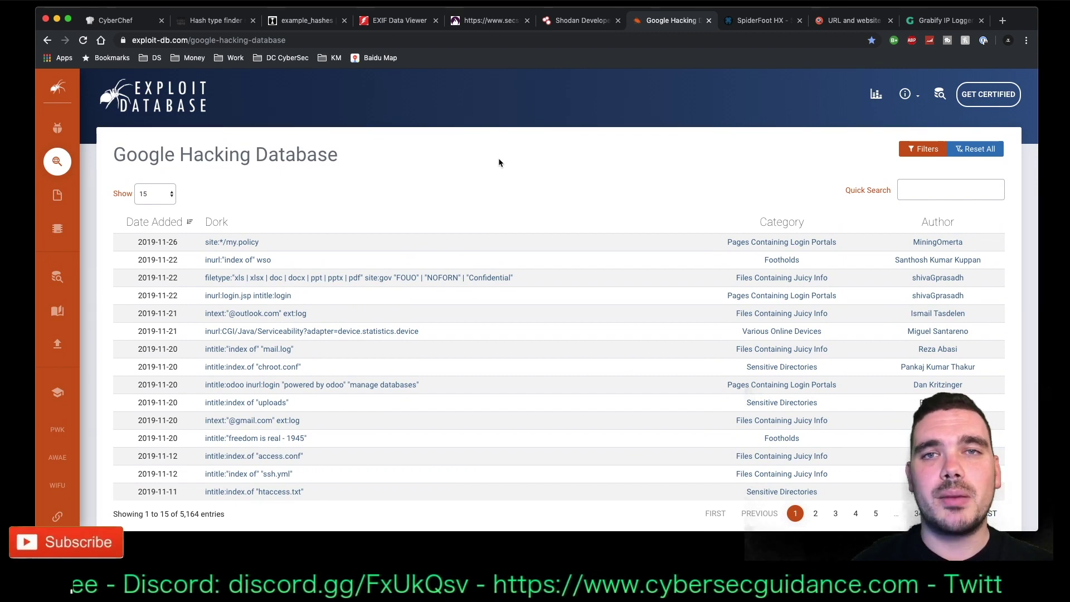
pyautogui.scroll(-4, 499, 162)
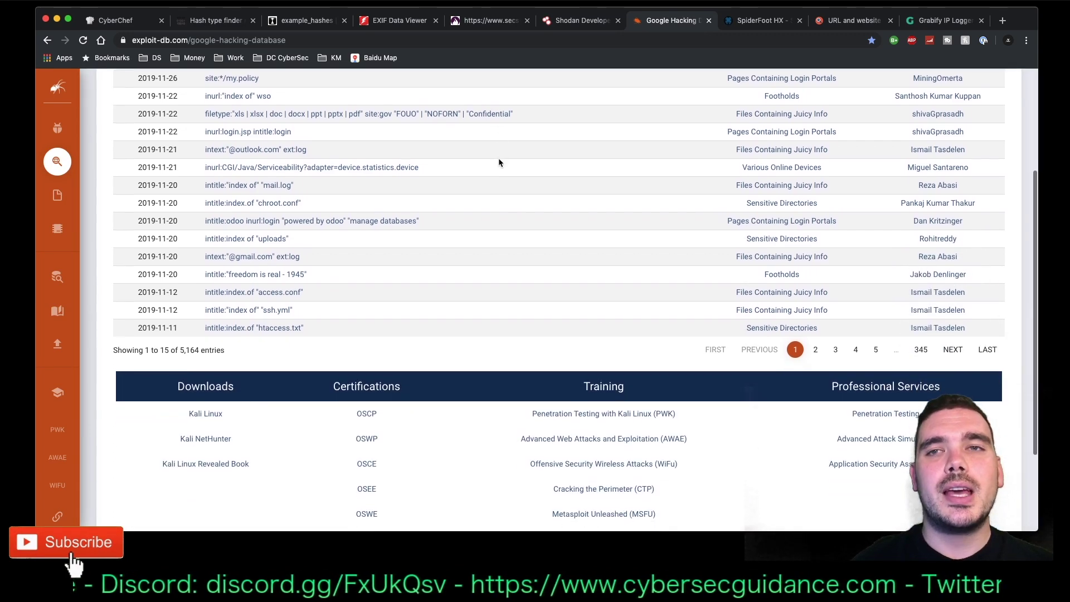
pyautogui.scroll(4, 499, 162)
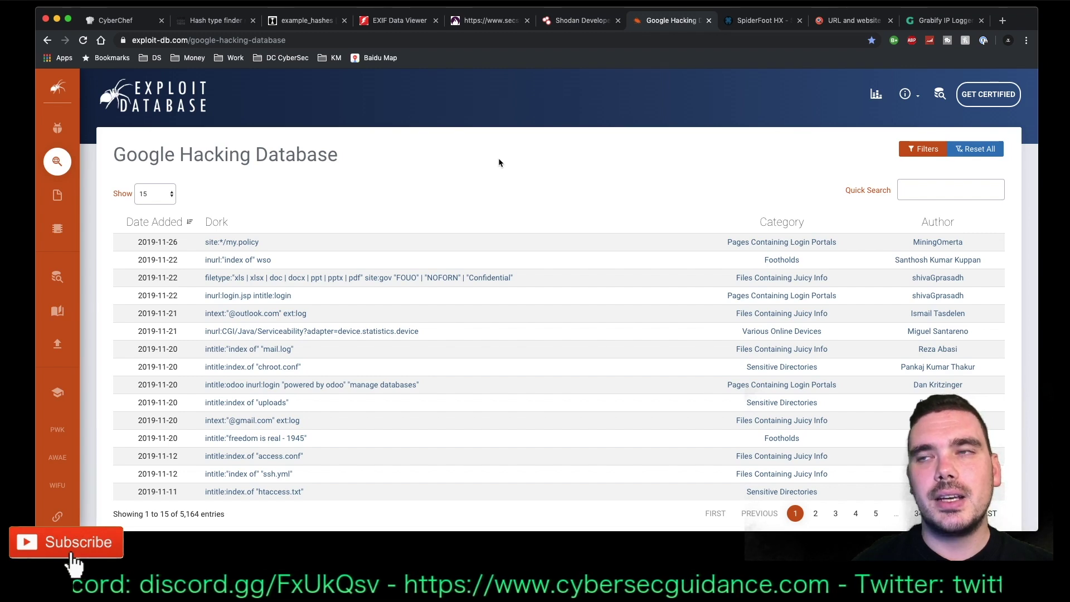
pyautogui.scroll(-6, 499, 162)
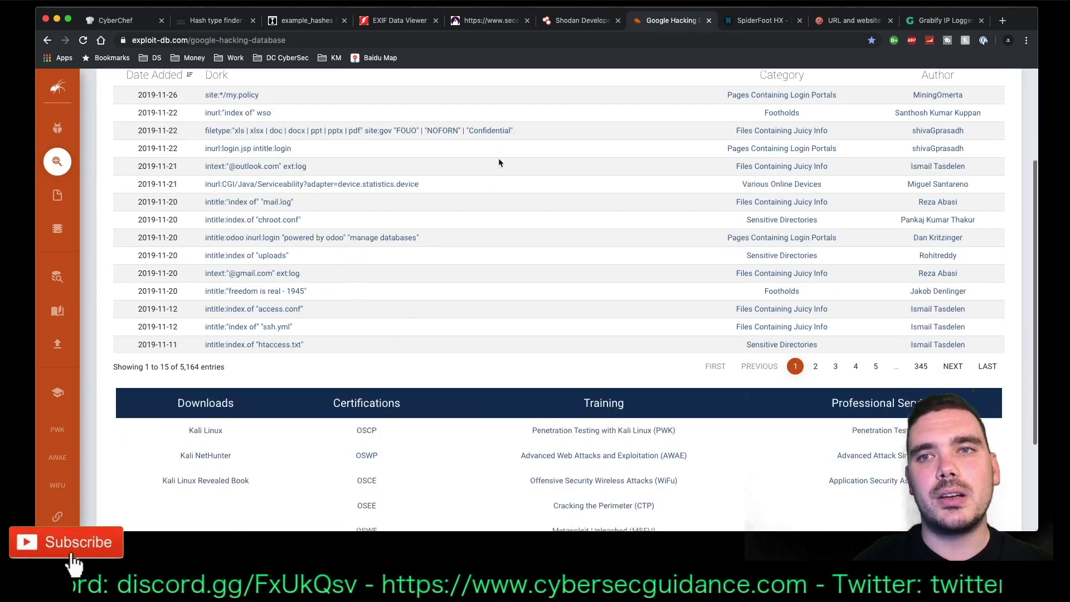
pyautogui.scroll(6, 499, 162)
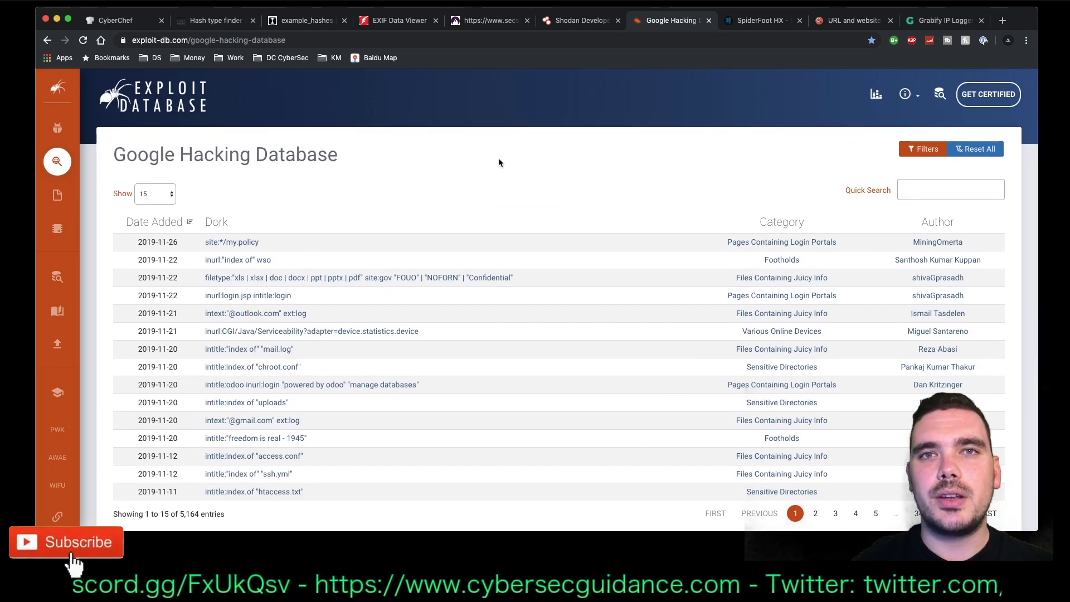
pyautogui.scroll(-1, 416, 241)
pyautogui.scroll(1, 415, 240)
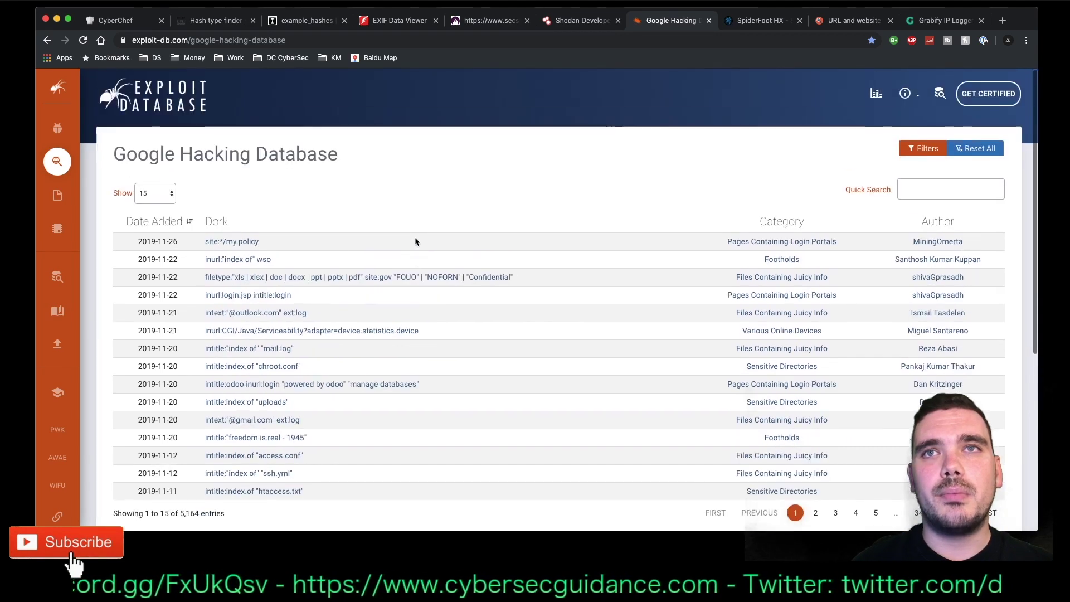
# Select and clear some text in the dork list, then switch to the SpiderFoot HX page.
pyautogui.moveTo(415, 241); pyautogui.dragTo(266, 136)
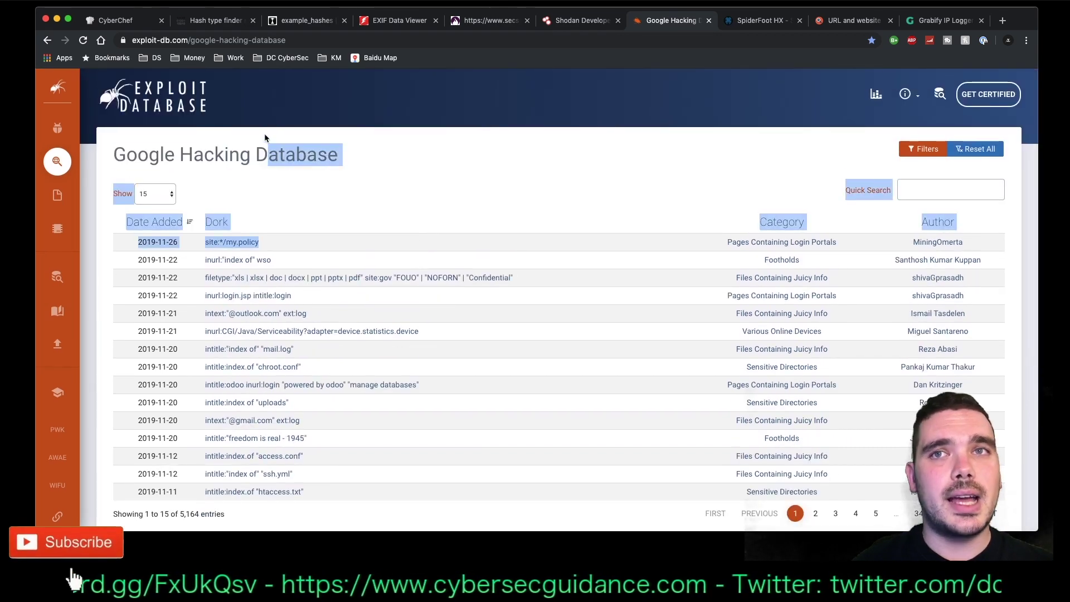
pyautogui.click(288, 181)
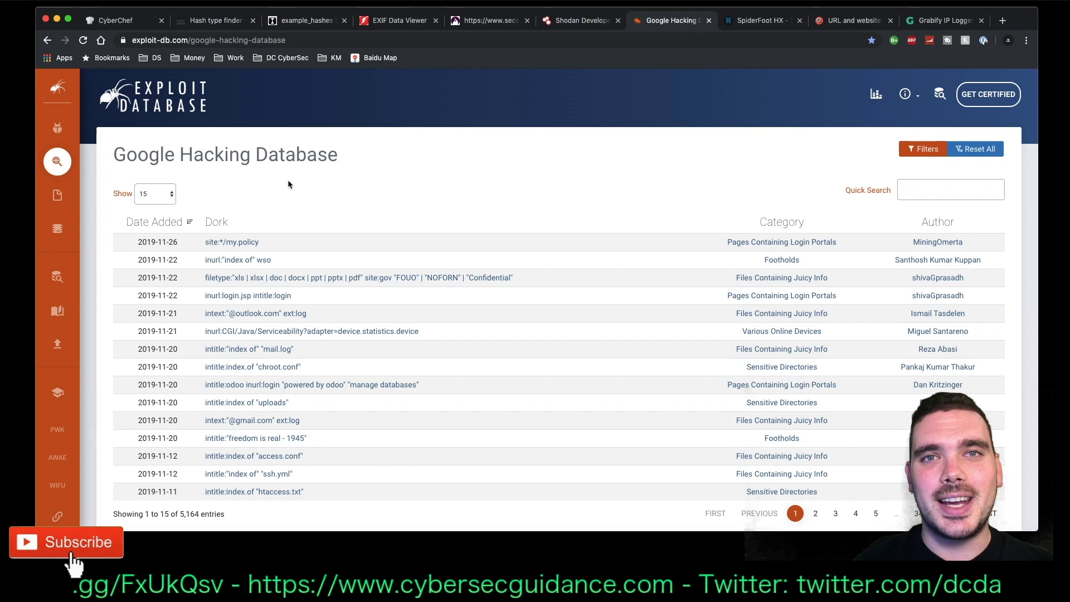
pyautogui.scroll(-5, 288, 183)
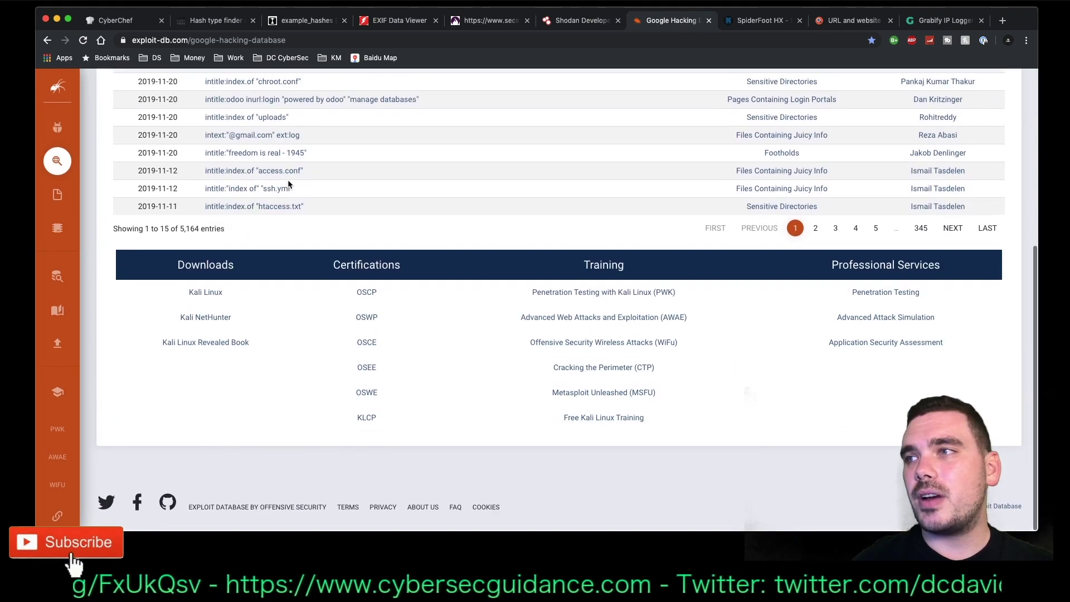
pyautogui.scroll(4, 288, 183)
pyautogui.scroll(1, 288, 179)
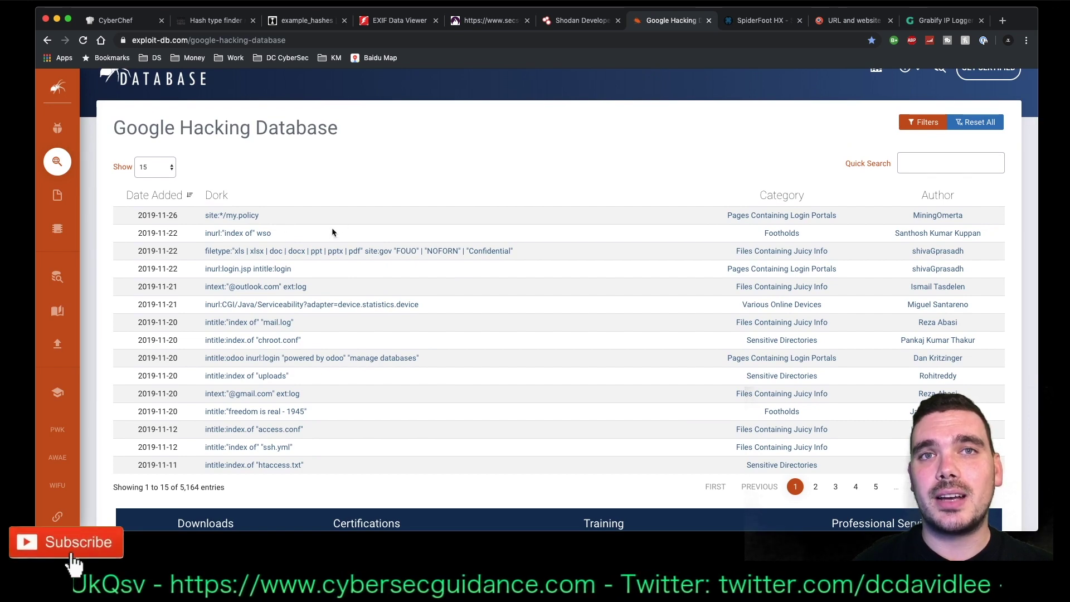
pyautogui.click(746, 27)
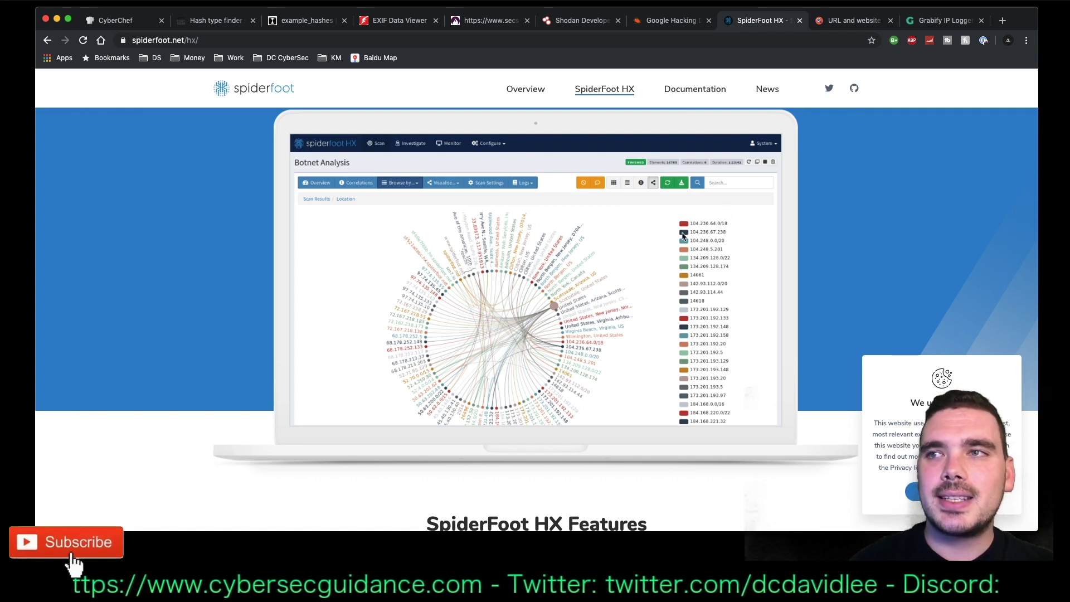
# Scroll the SpiderFoot HX product page down to the Botnet Analysis example graph.
pyautogui.scroll(-2, 632, 287)
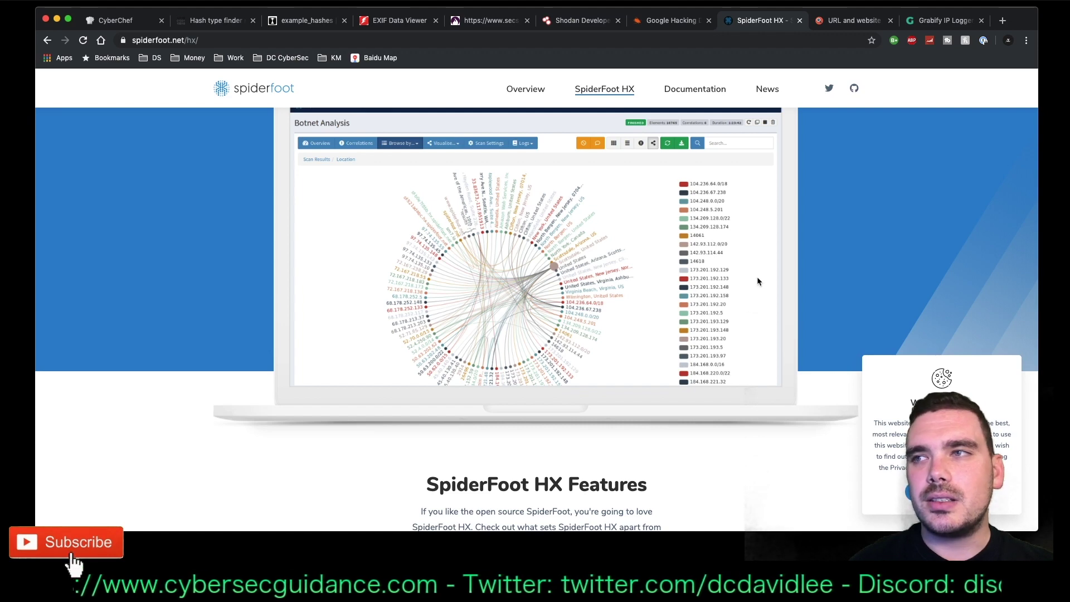
pyautogui.scroll(1, 758, 273)
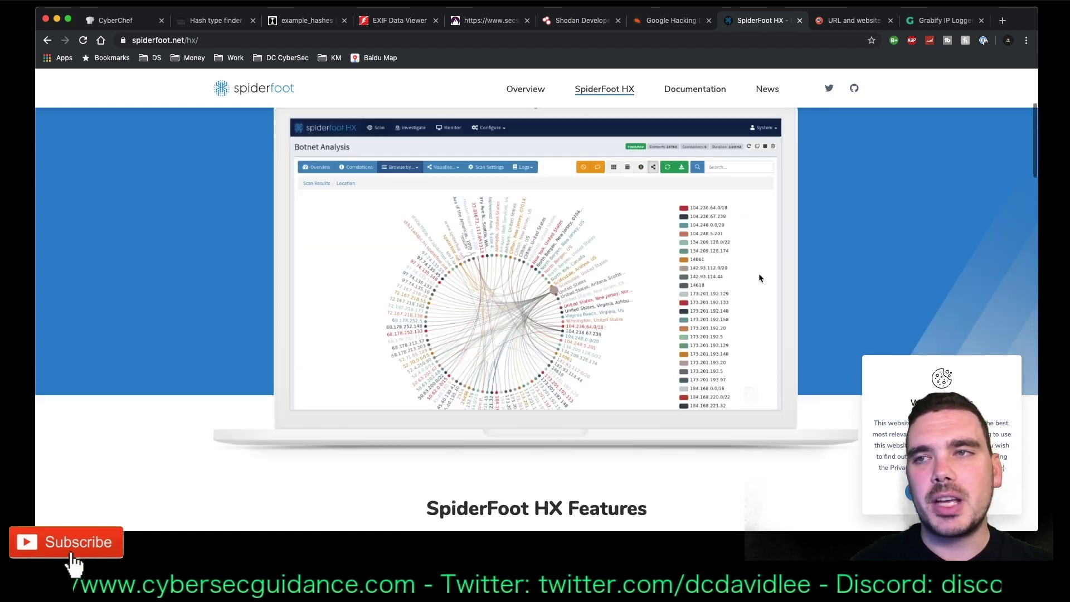
pyautogui.scroll(-2, 759, 277)
pyautogui.scroll(-3, 759, 278)
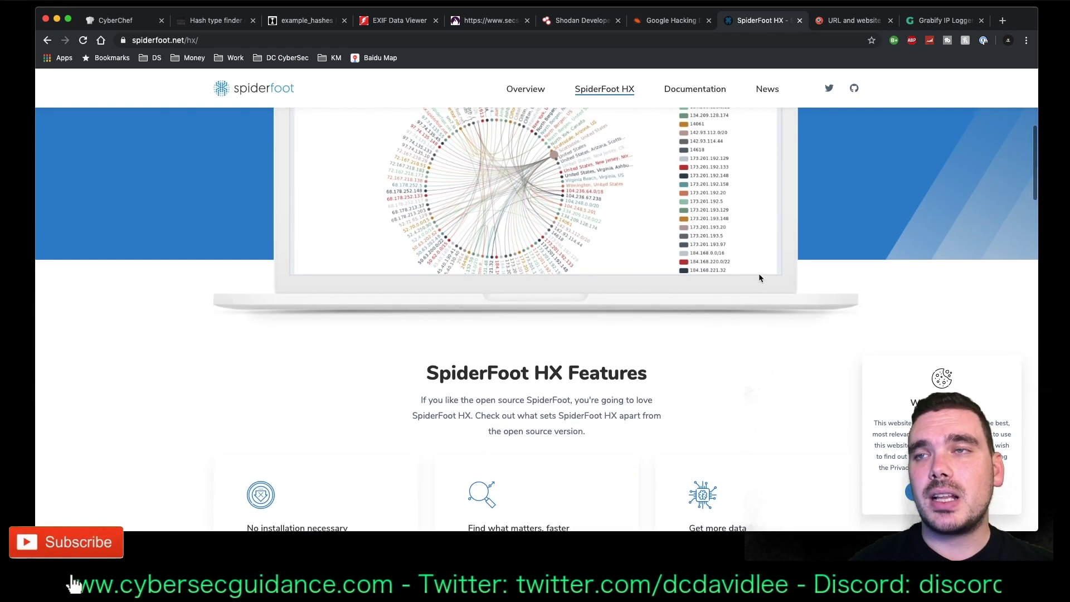
pyautogui.scroll(5, 759, 277)
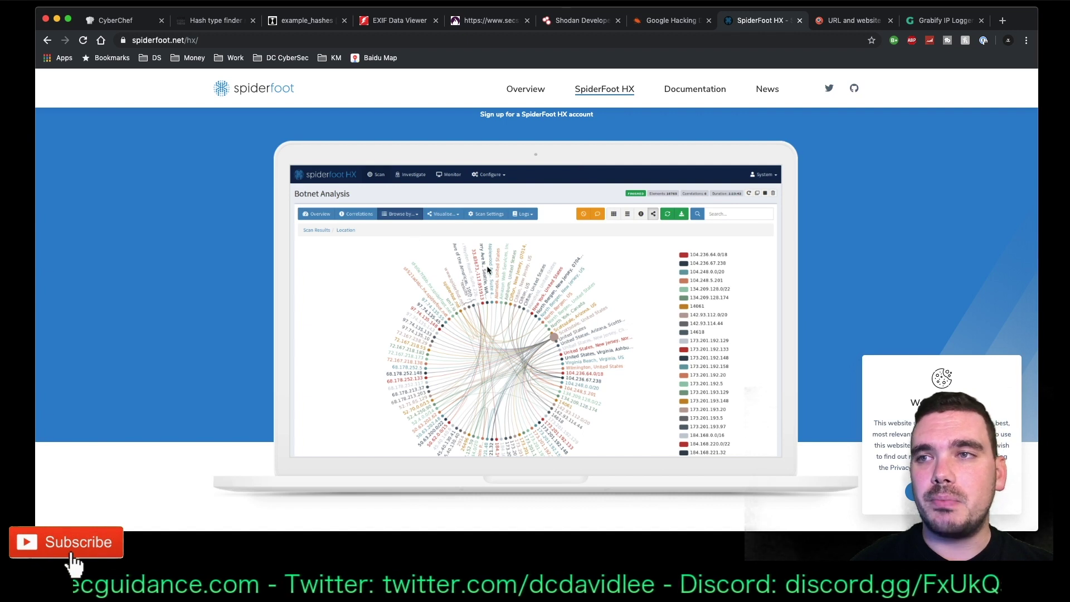
pyautogui.scroll(-2, 467, 376)
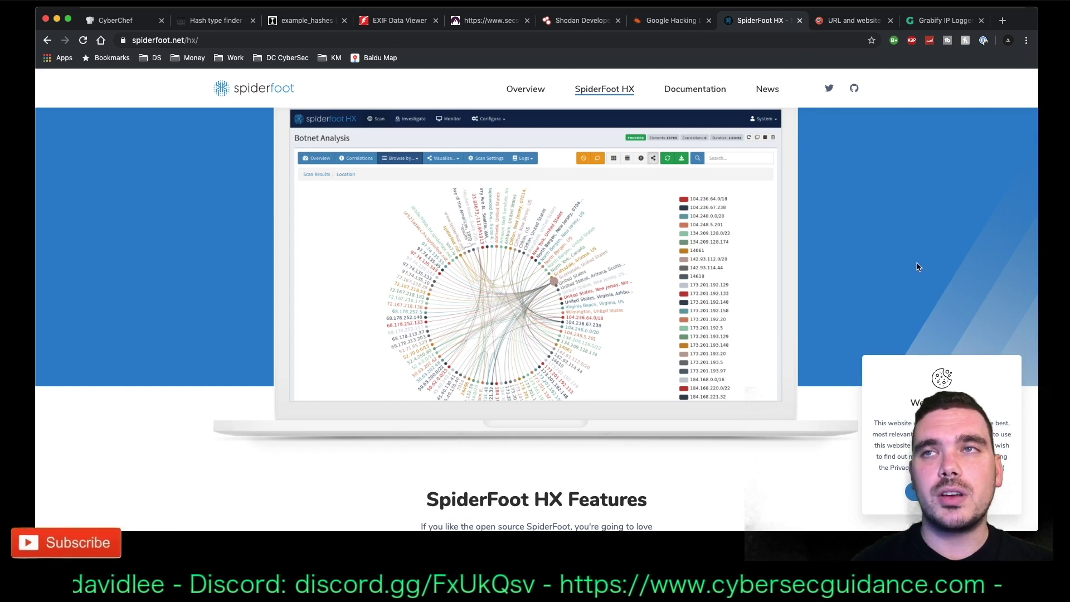
pyautogui.click(847, 20)
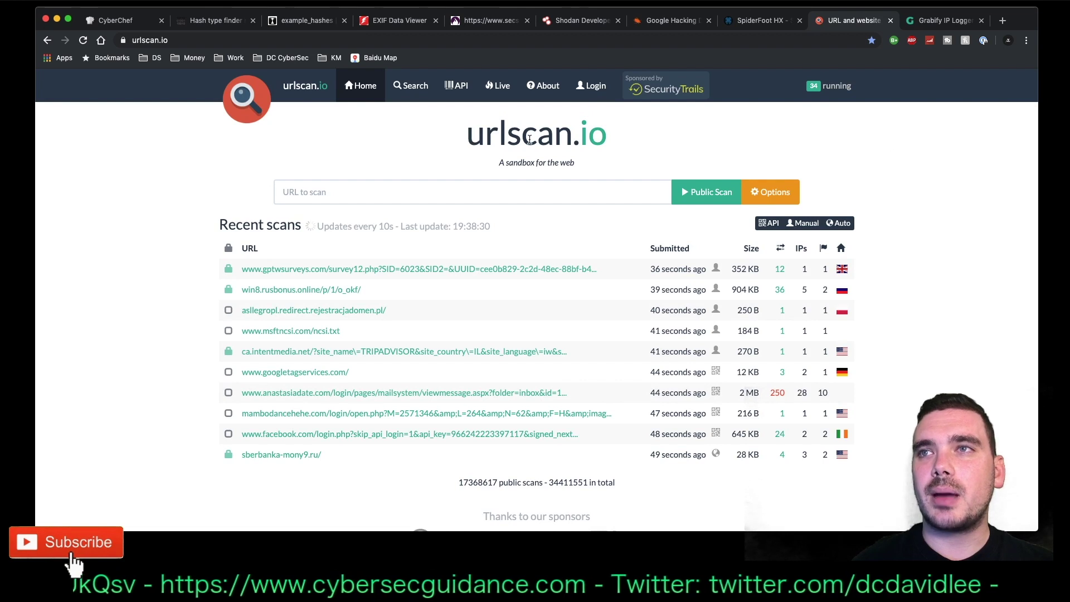
pyautogui.scroll(-5, 524, 141)
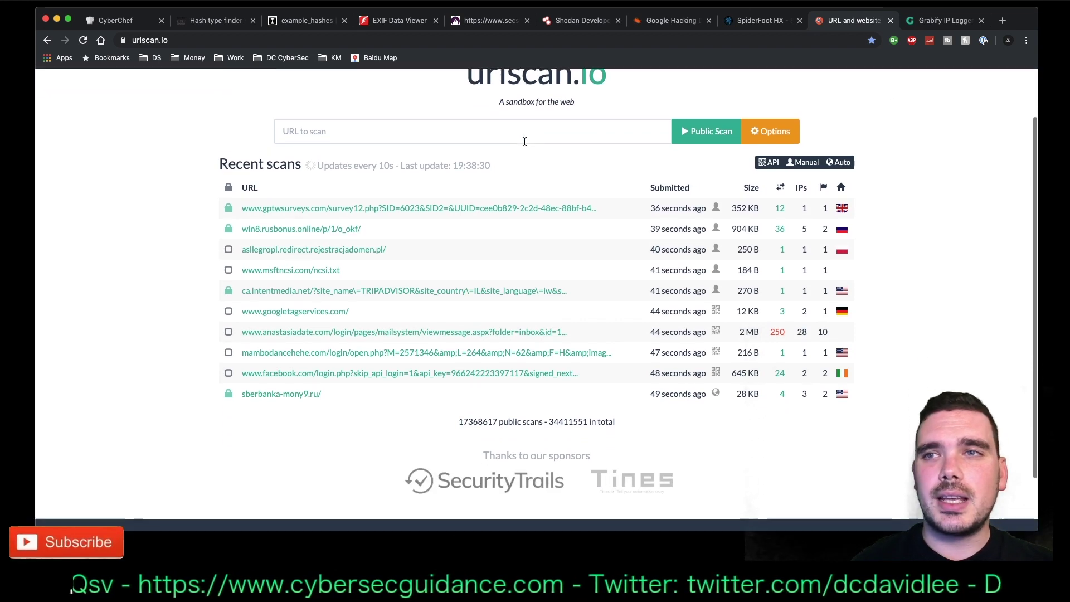
pyautogui.scroll(5, 523, 140)
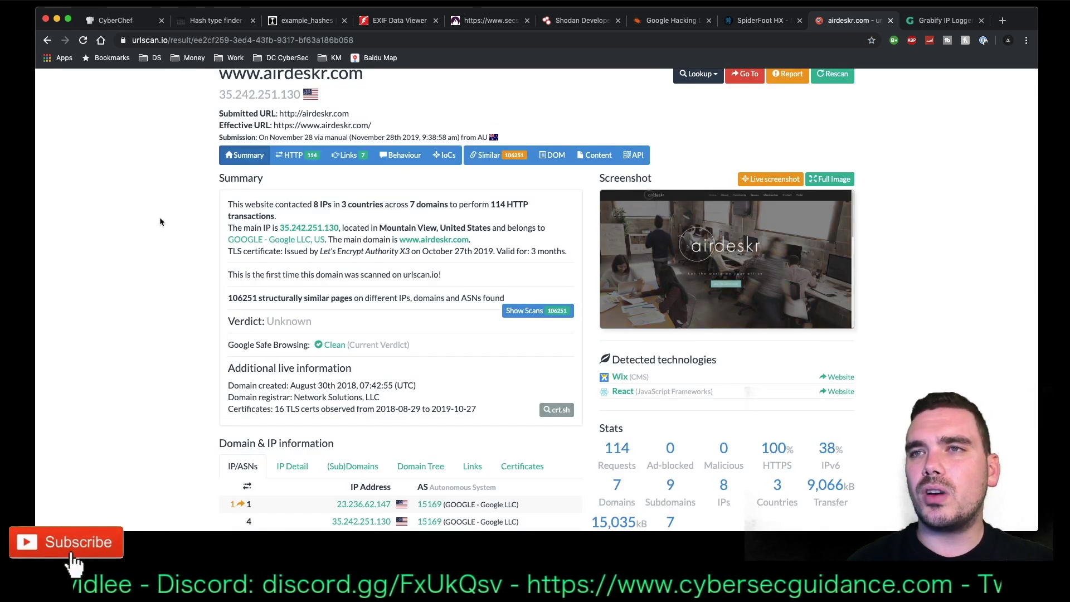
pyautogui.scroll(2, 160, 221)
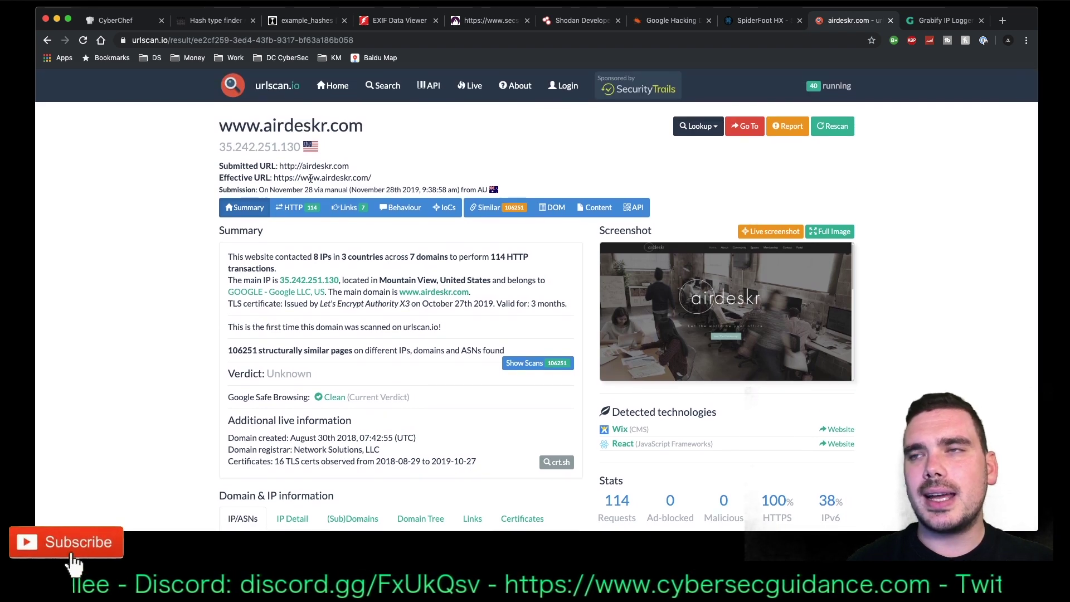
pyautogui.scroll(-4, 381, 313)
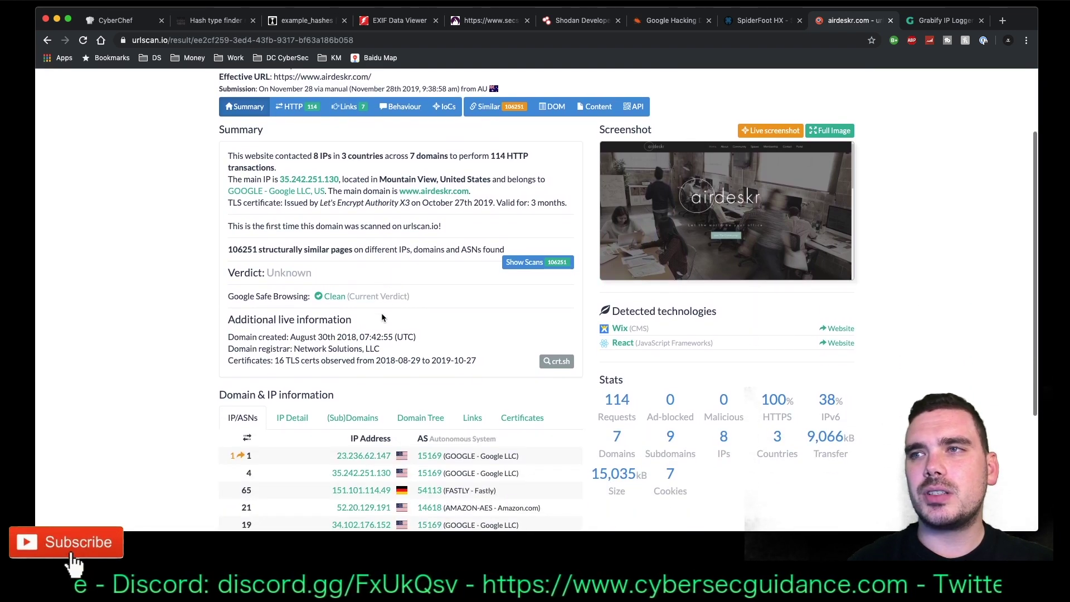
pyautogui.scroll(-6, 381, 316)
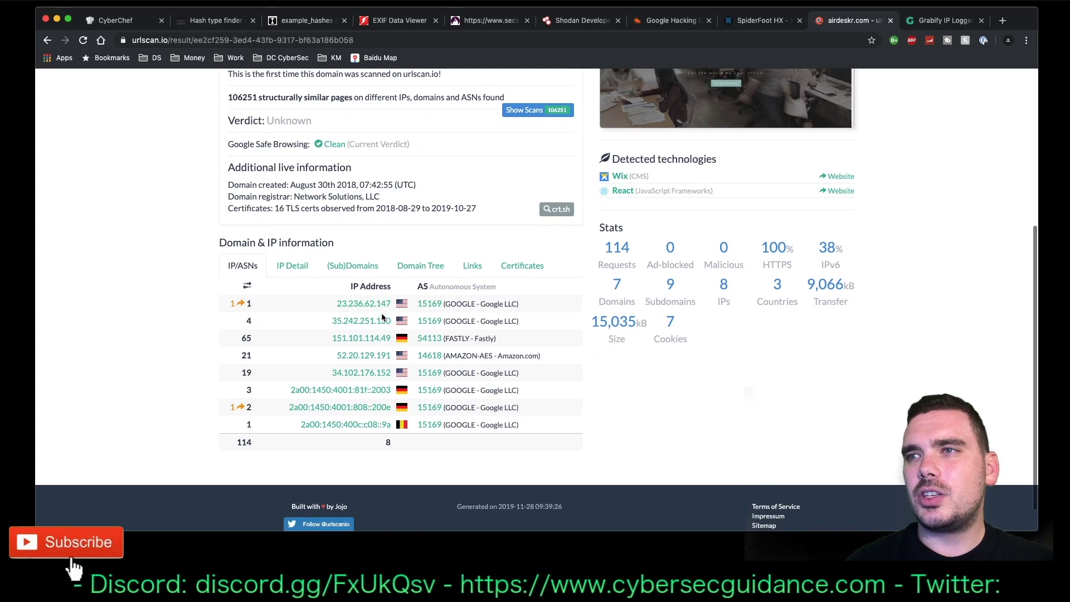
pyautogui.scroll(5, 382, 317)
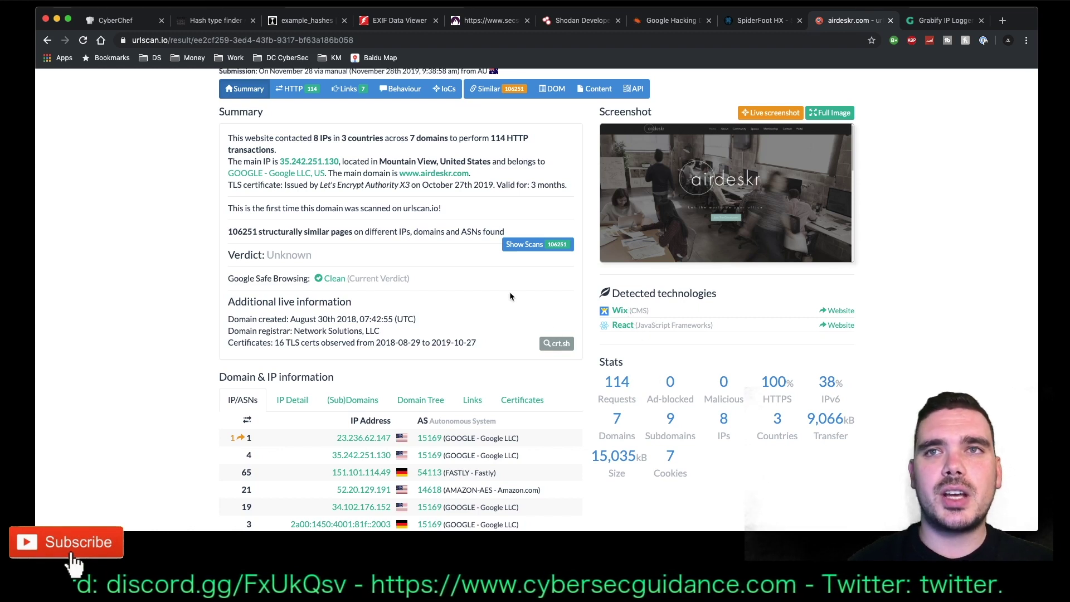
pyautogui.scroll(1, 510, 296)
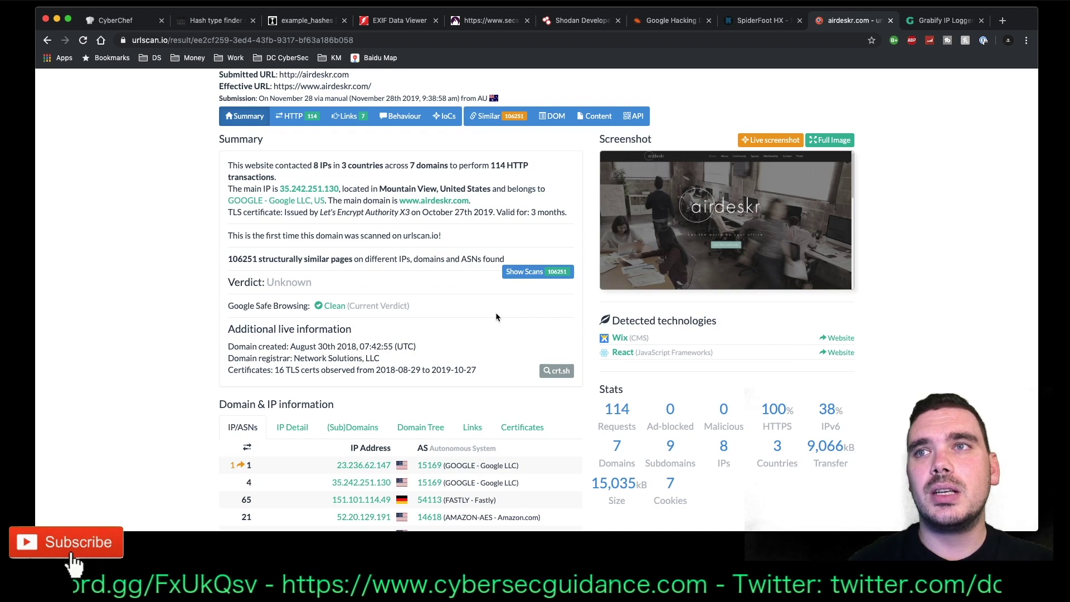
pyautogui.scroll(1, 496, 316)
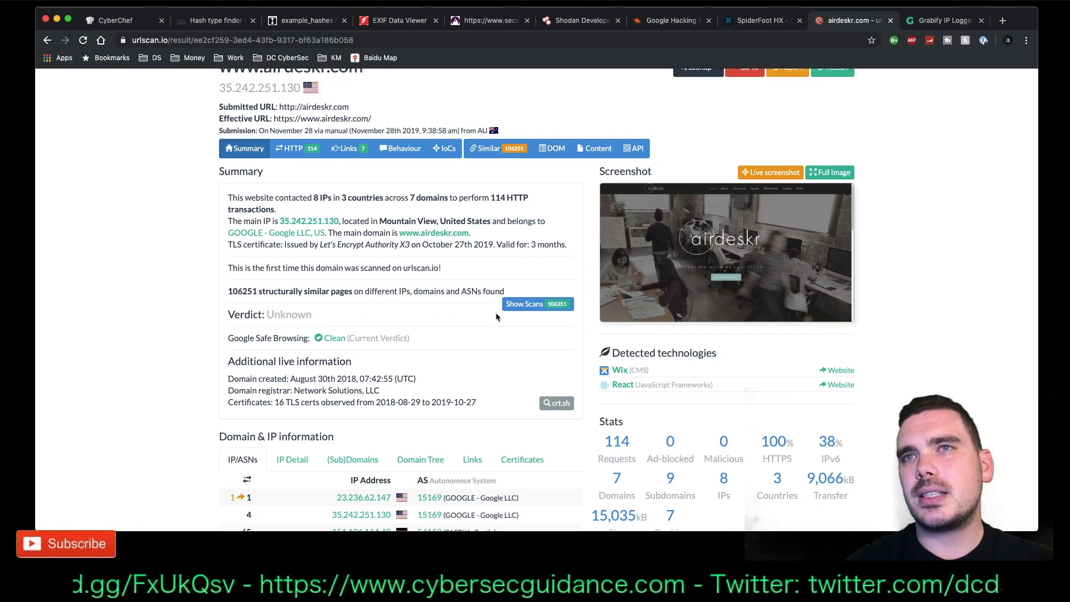
# Browse the airdeskr.com scan's 114 HTTP transactions.
pyautogui.click(306, 150)
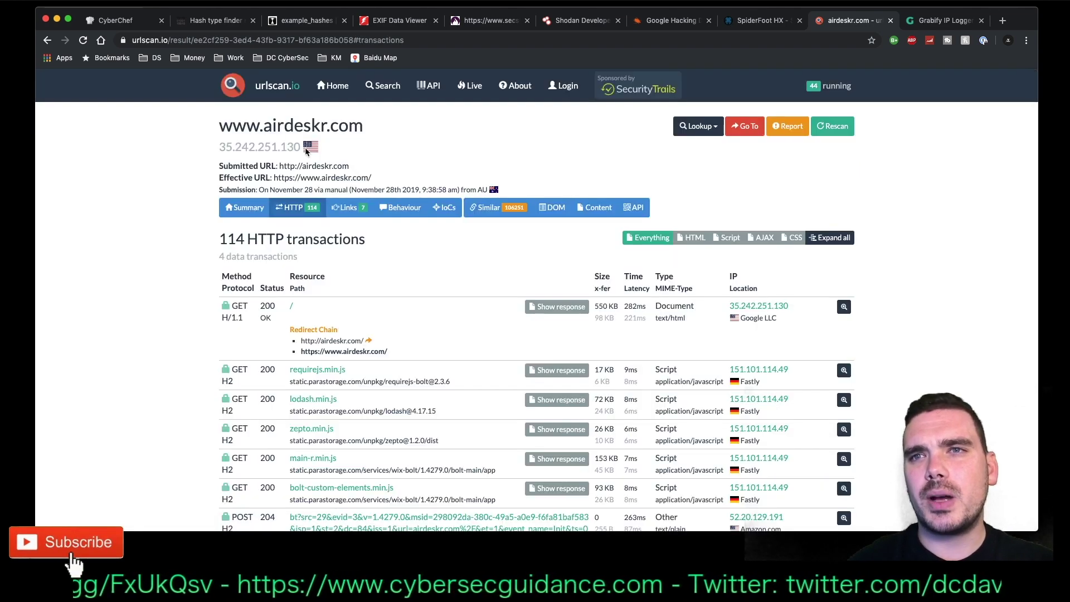
pyautogui.scroll(-5, 439, 328)
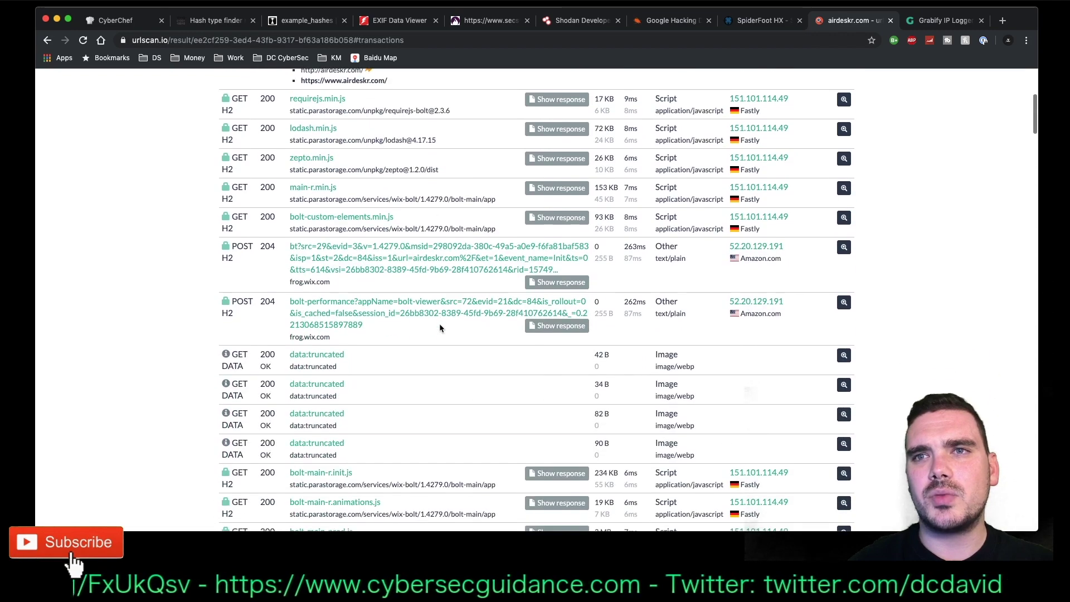
pyautogui.scroll(6, 385, 191)
pyautogui.scroll(-11, 386, 191)
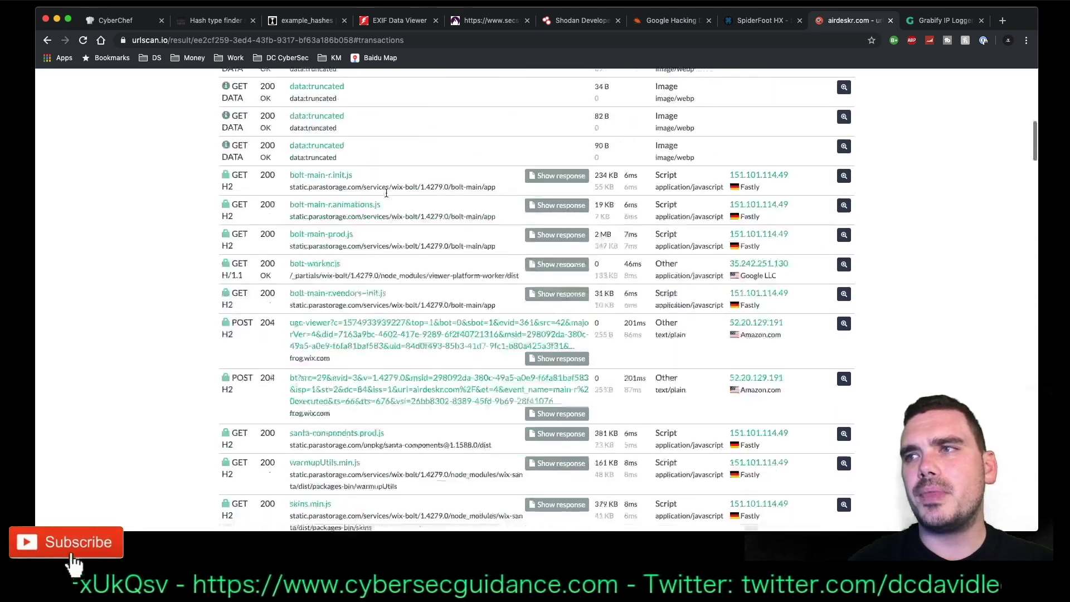
pyautogui.scroll(-3, 386, 191)
pyautogui.scroll(13, 386, 192)
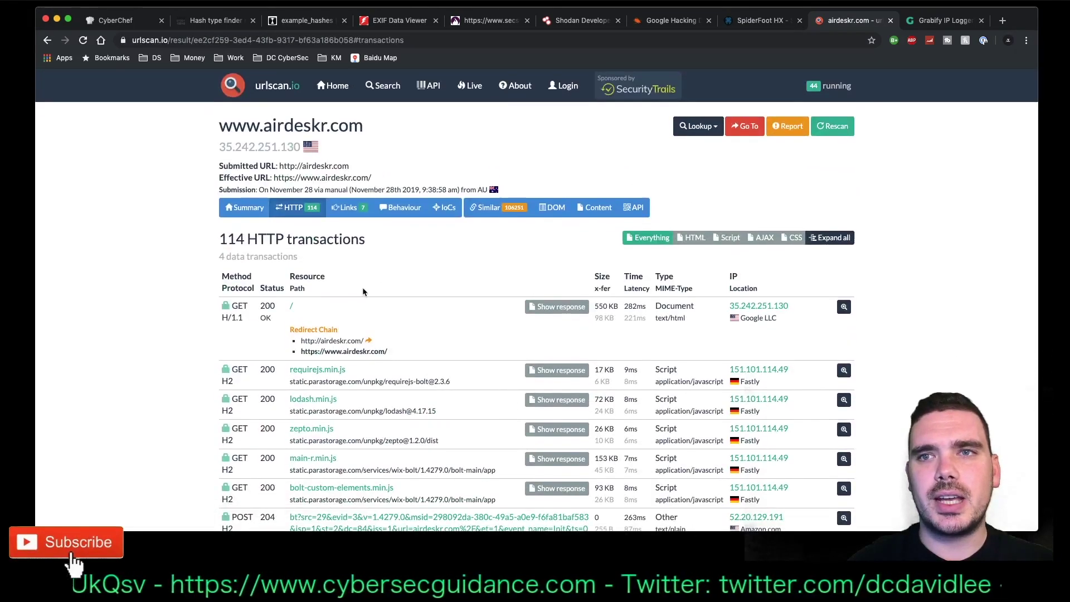
pyautogui.scroll(-2, 363, 292)
pyautogui.scroll(1, 397, 220)
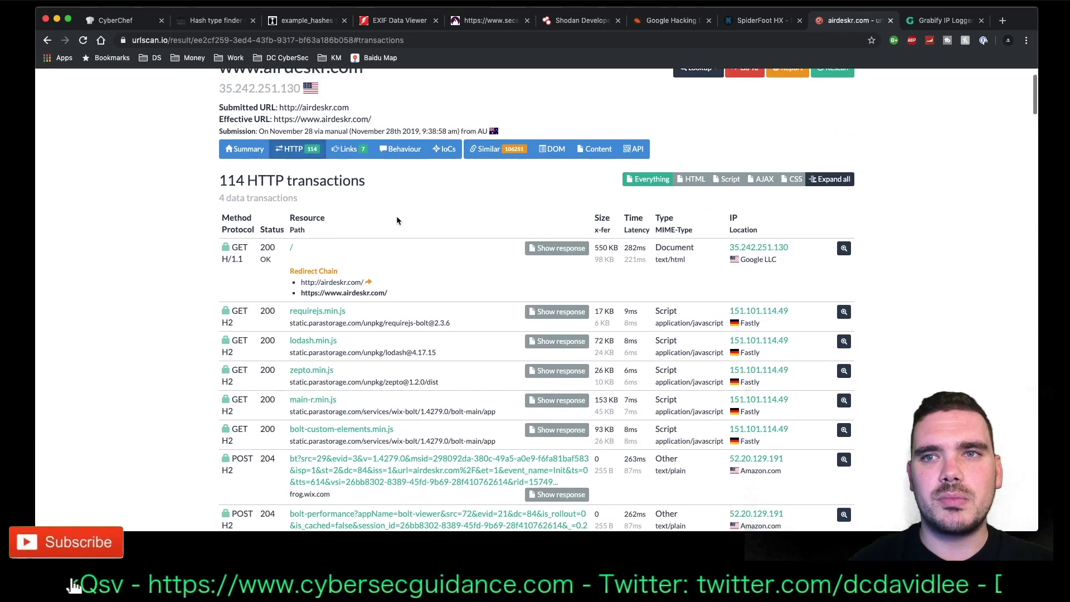
# Check the seven outgoing links, then review the summary stats: 114 requests, 100% HTTPS.
pyautogui.click(348, 149)
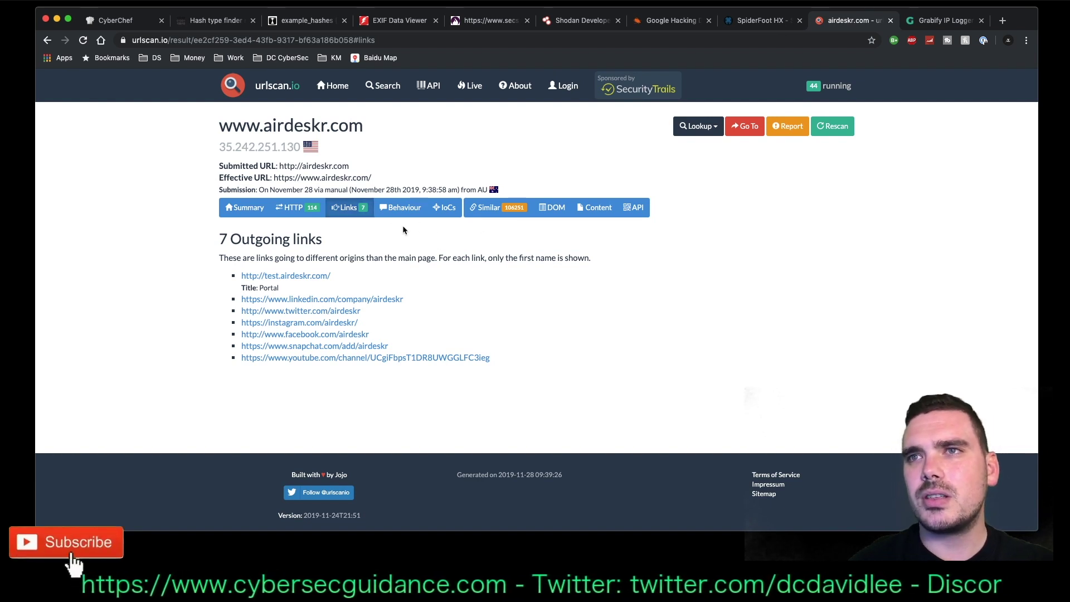
pyautogui.click(249, 205)
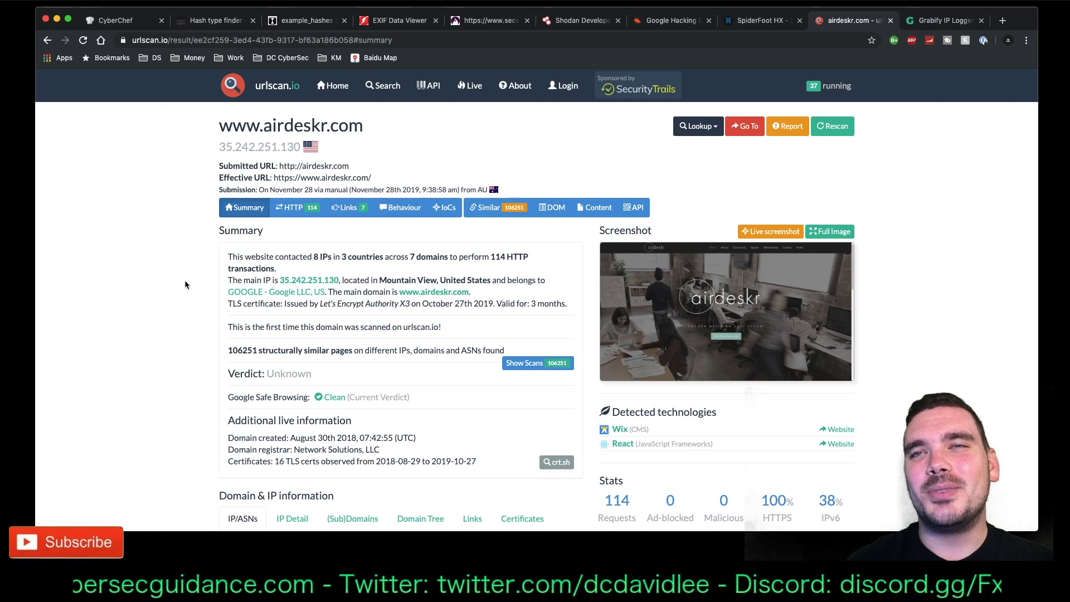
pyautogui.scroll(-5, 185, 280)
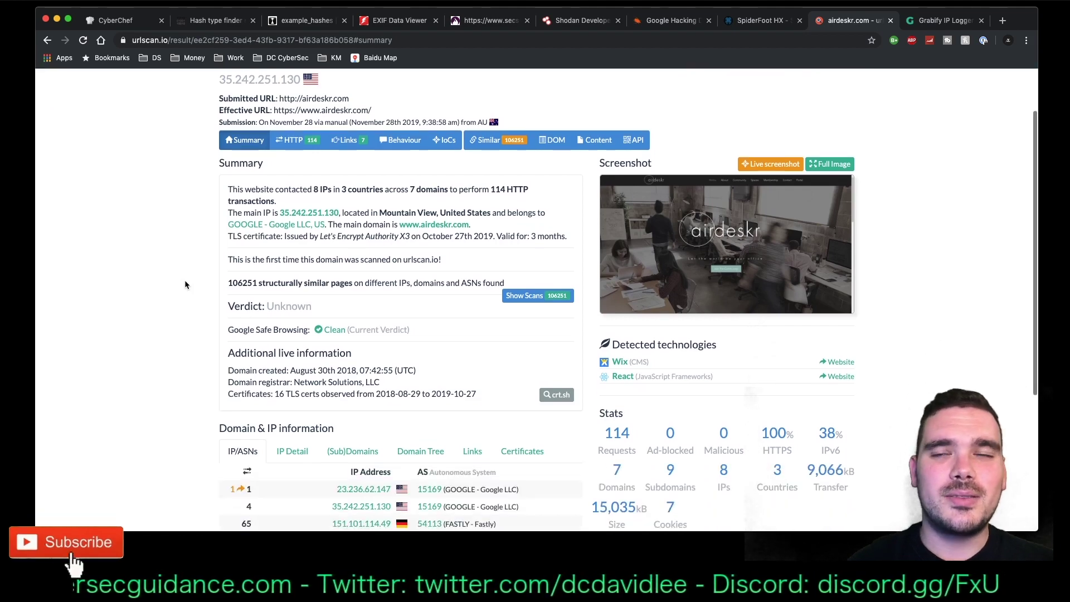
pyautogui.scroll(5, 185, 280)
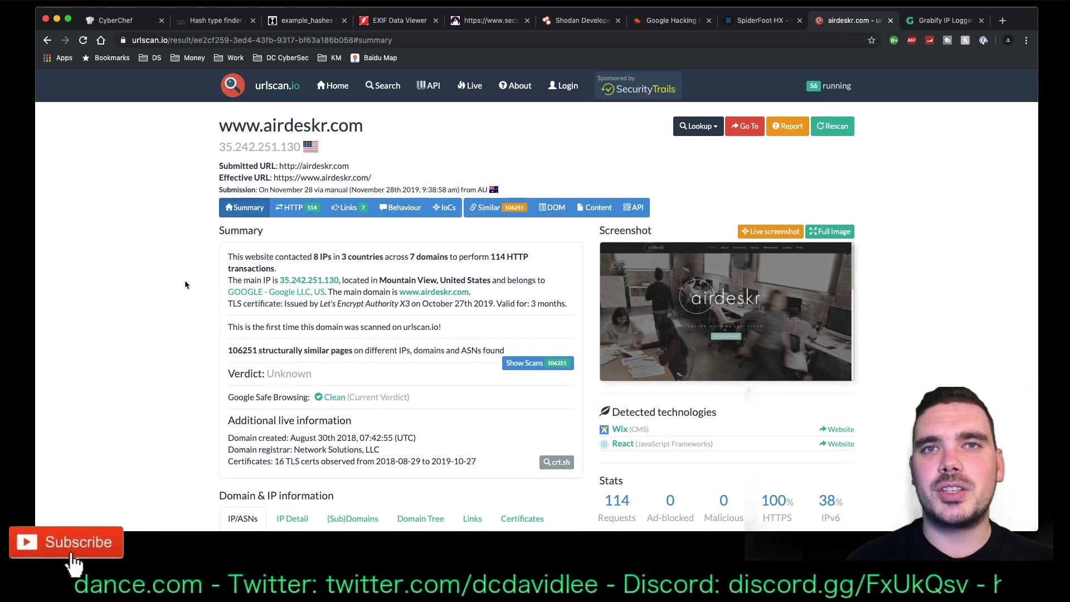
# Show the Grabify IP Logger home page, scrolling down to Instructions and back up.
pyautogui.click(934, 23)
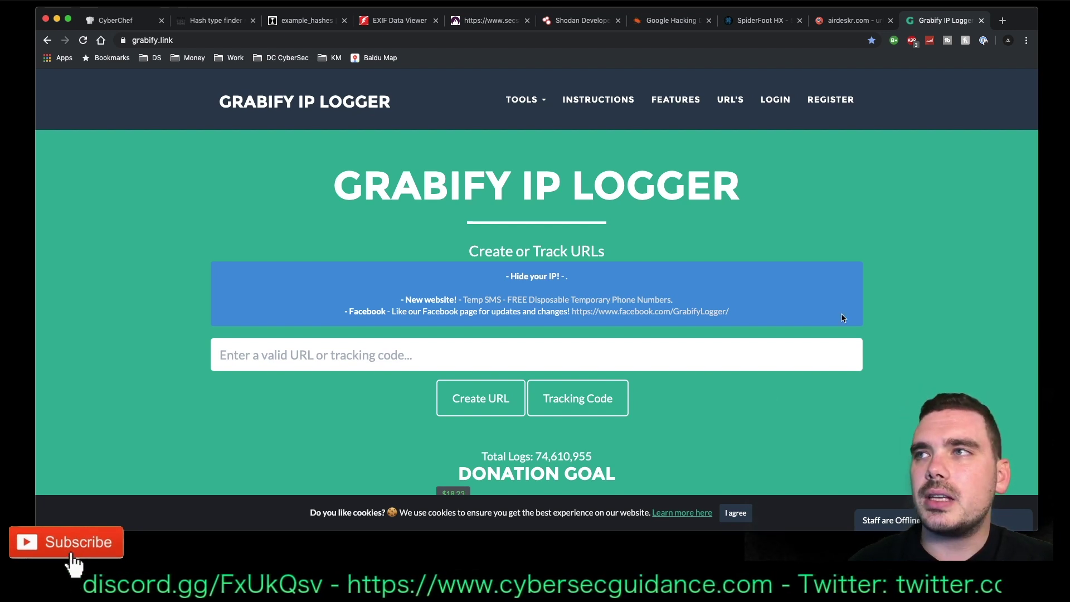
pyautogui.scroll(-10, 843, 317)
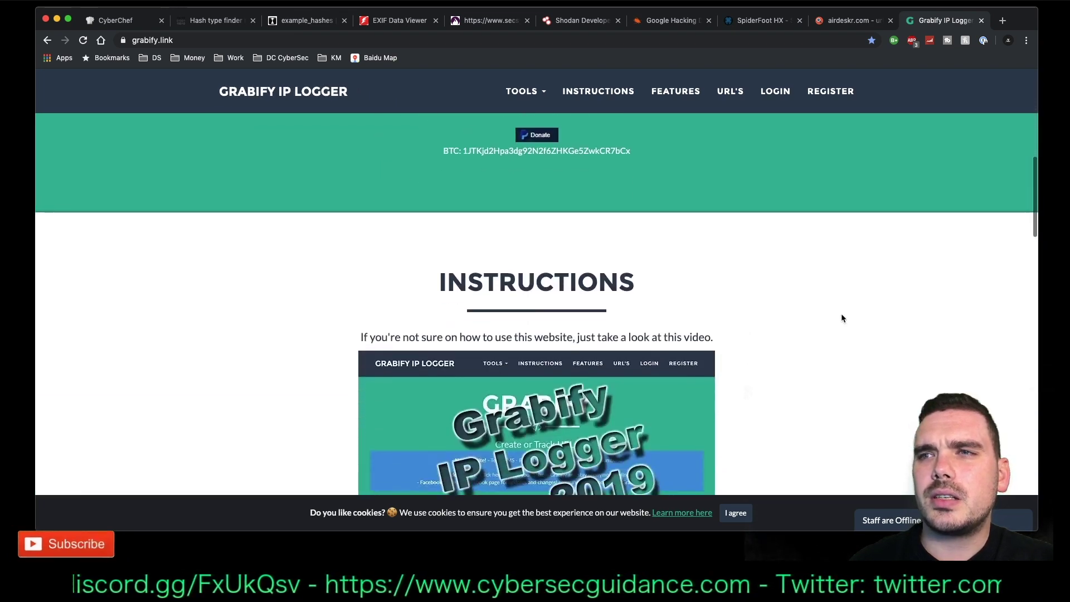
pyautogui.scroll(10, 841, 313)
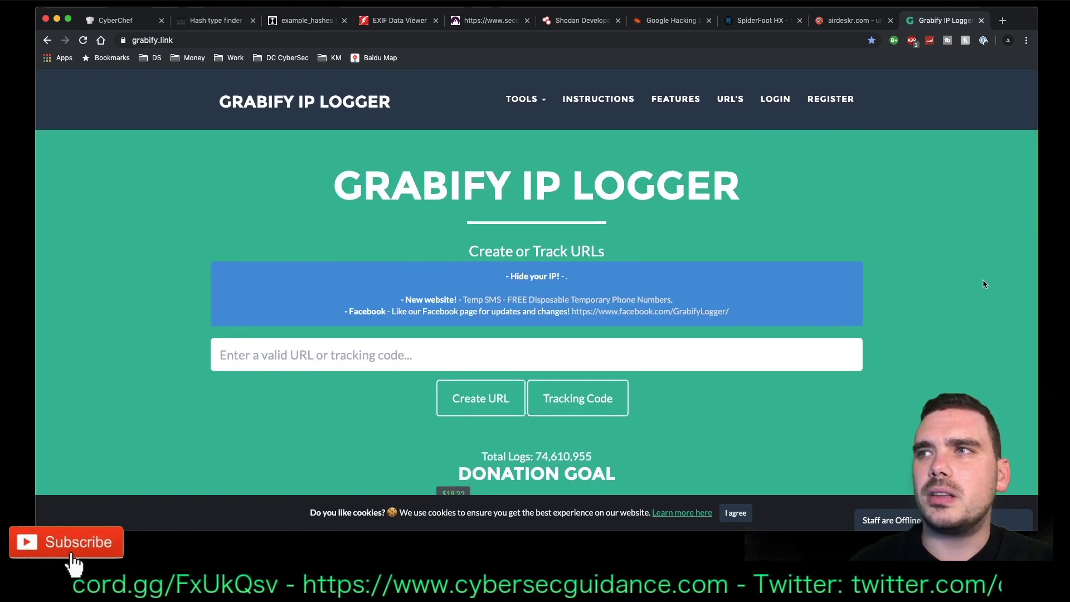